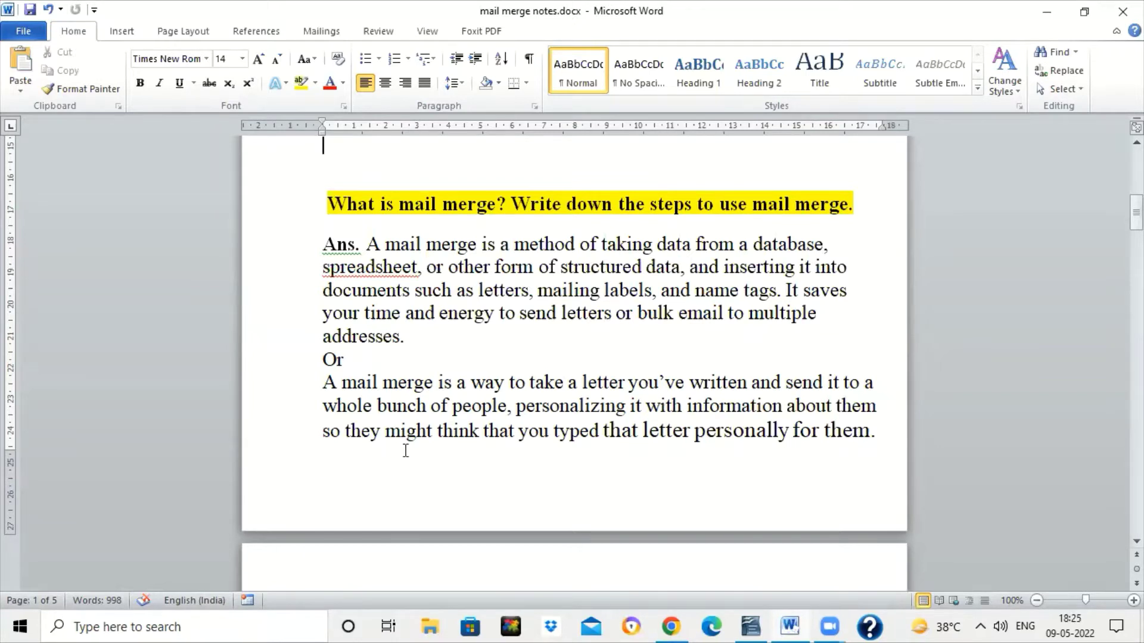
# - Make the empty top line of the Word notes bold and enlarge its font to 18 pt
pyautogui.hotkey('ctrl', 'b')
pyautogui.hotkey('ctrl', 'shift', '.')
pyautogui.hotkey('ctrl', 'shift', '.')
# - Switch to the blank OpenOffice Writer document and set the font size to 16
pyautogui.click(740, 624)
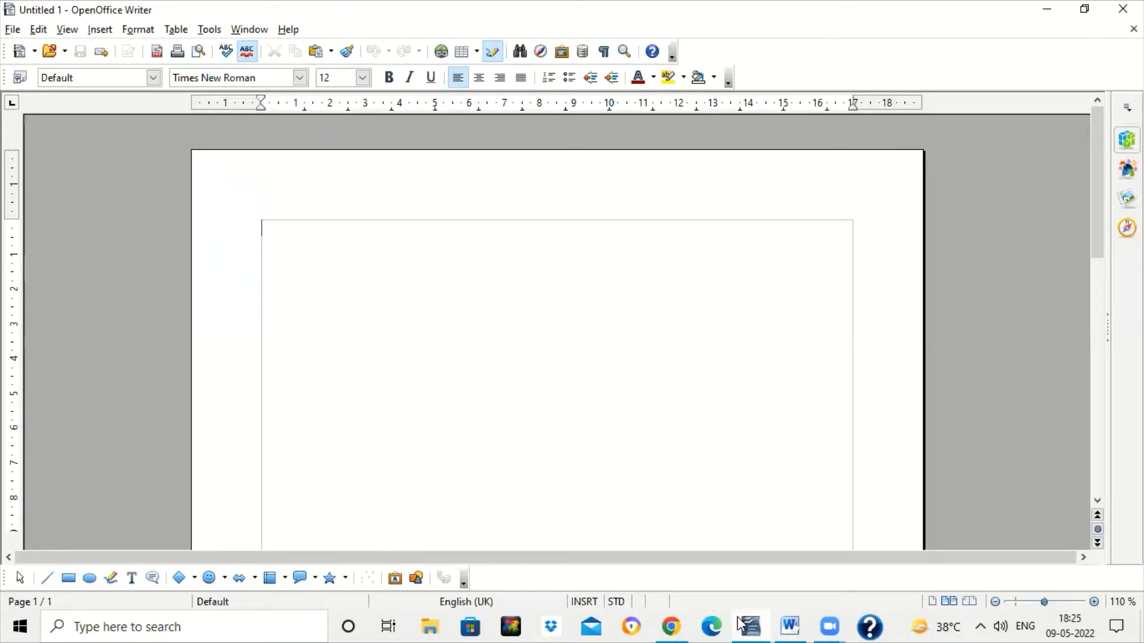
pyautogui.write('I')
pyautogui.press('BackSpace')
pyautogui.click(362, 79)
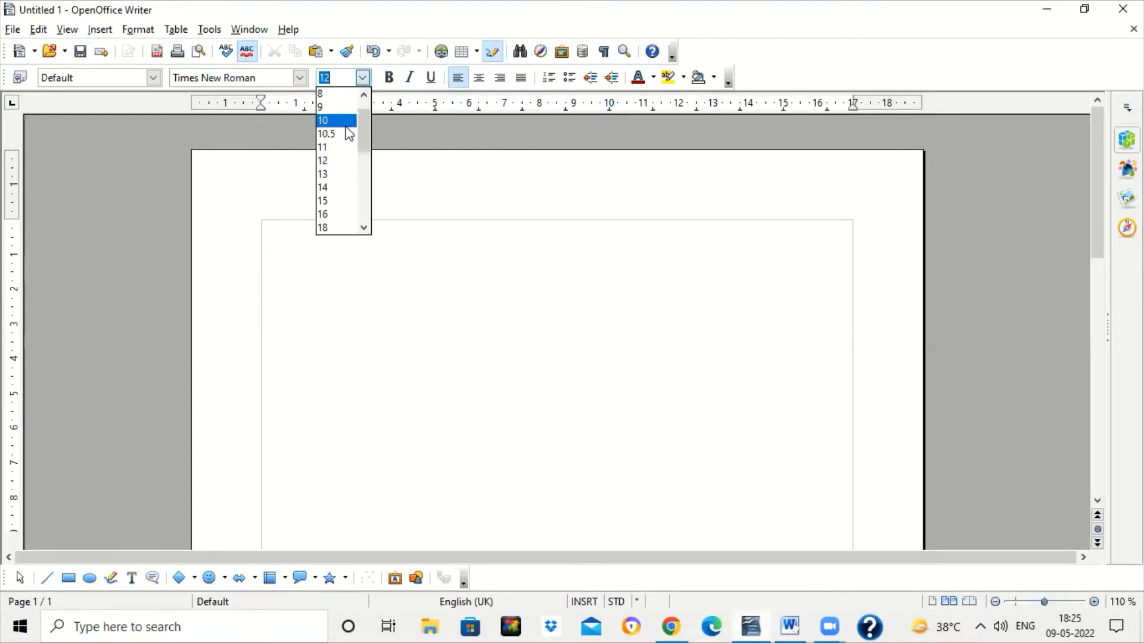
pyautogui.click(335, 214)
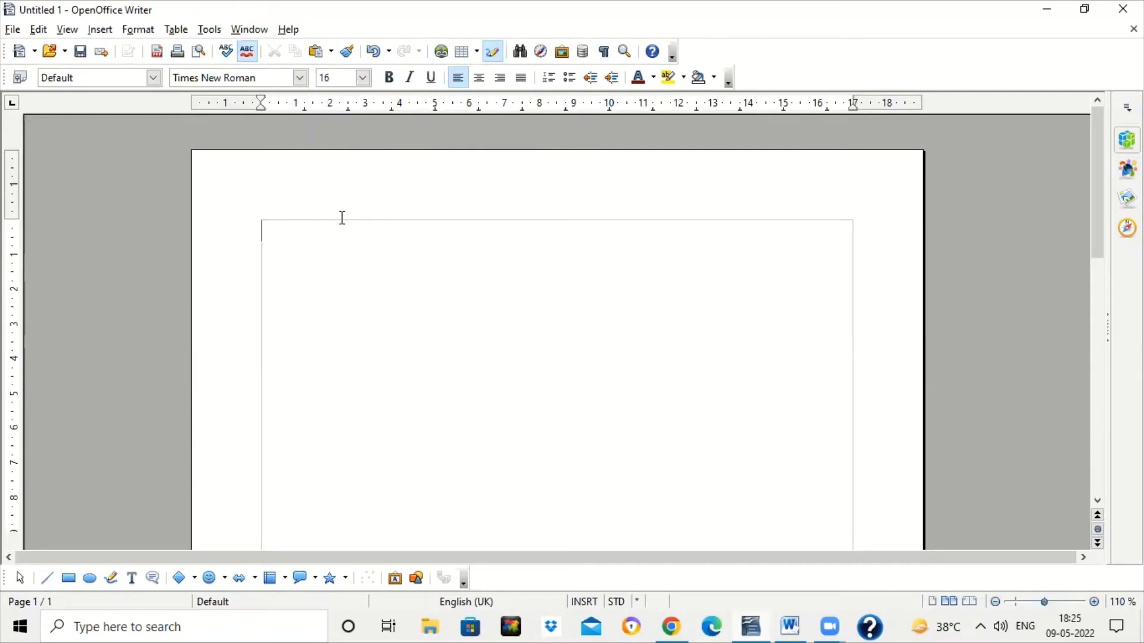
# - Type 'To <name>', '<address>' and 'You are invited to annual meetings.' on separate lines
pyautogui.write('To  ')
pyautogui.write('<name>')
pyautogui.press('Return')
pyautogui.write('<address>')
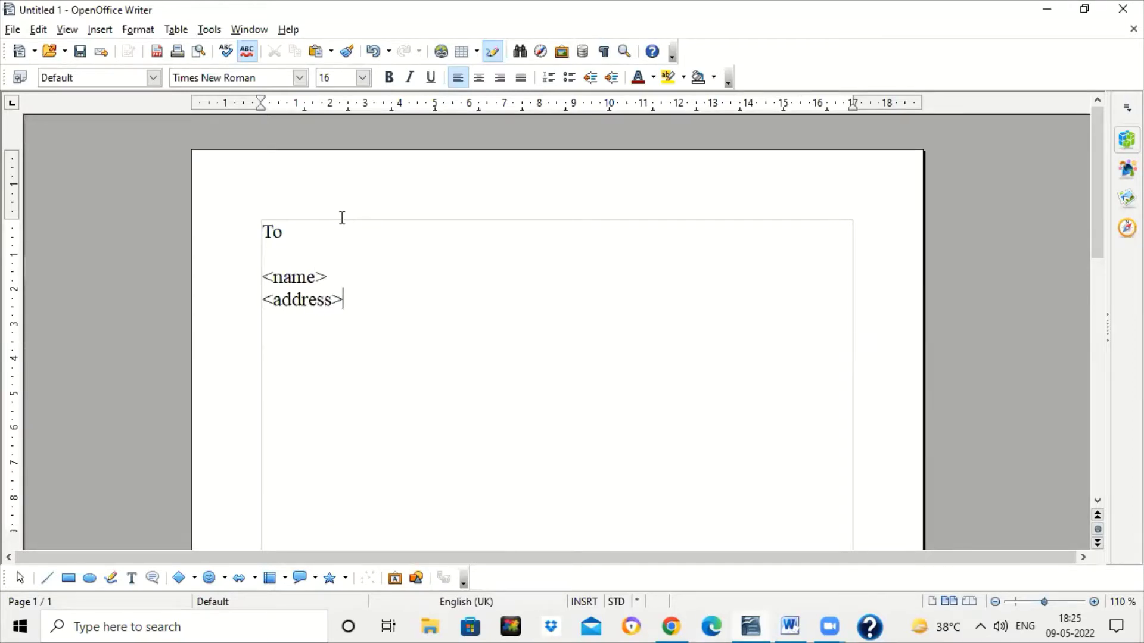
pyautogui.press('Return')
pyautogui.write('You are invited to')
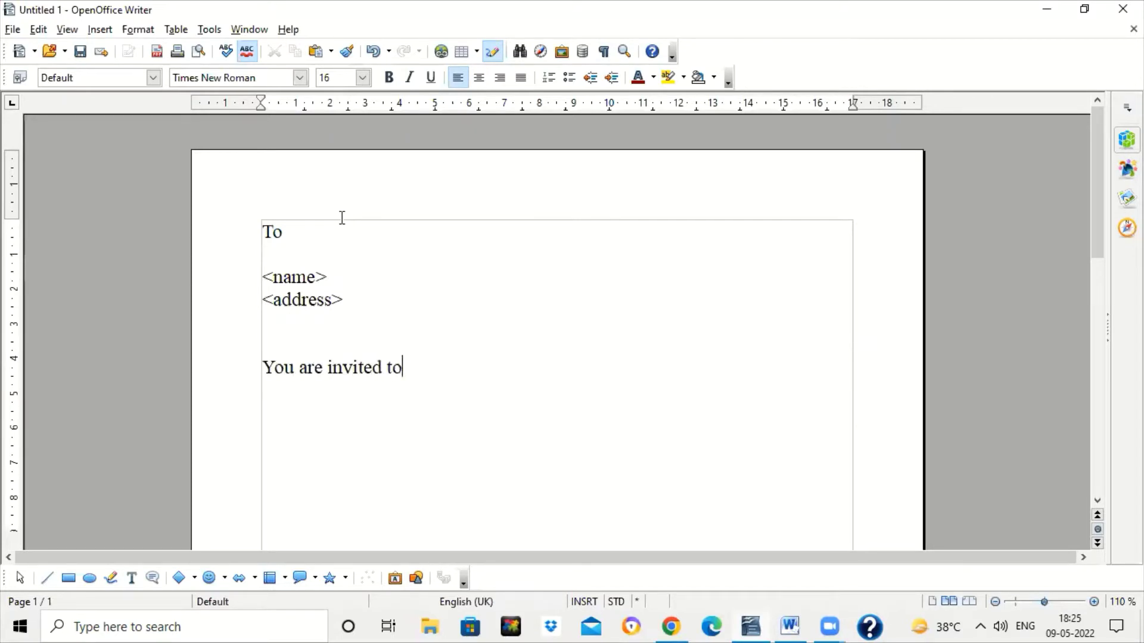
pyautogui.write(' annual mee')
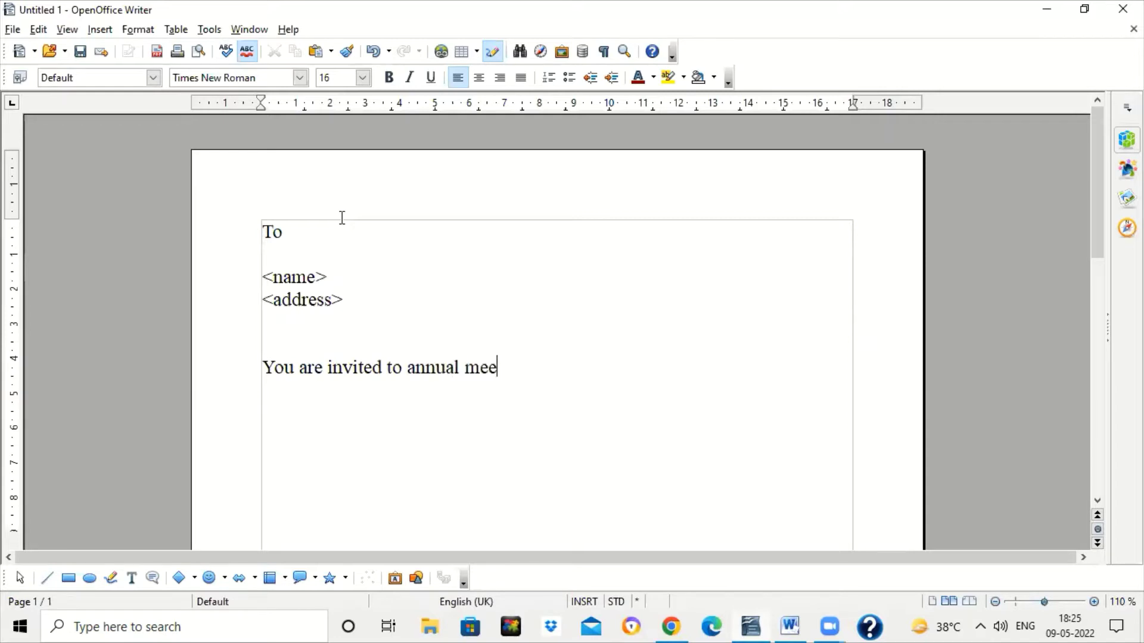
pyautogui.write('tings.')
pyautogui.press('Return')
# - Select and deselect the invitation sentence and the <name> and <address> lines
pyautogui.moveTo(264, 363); pyautogui.dragTo(607, 370)
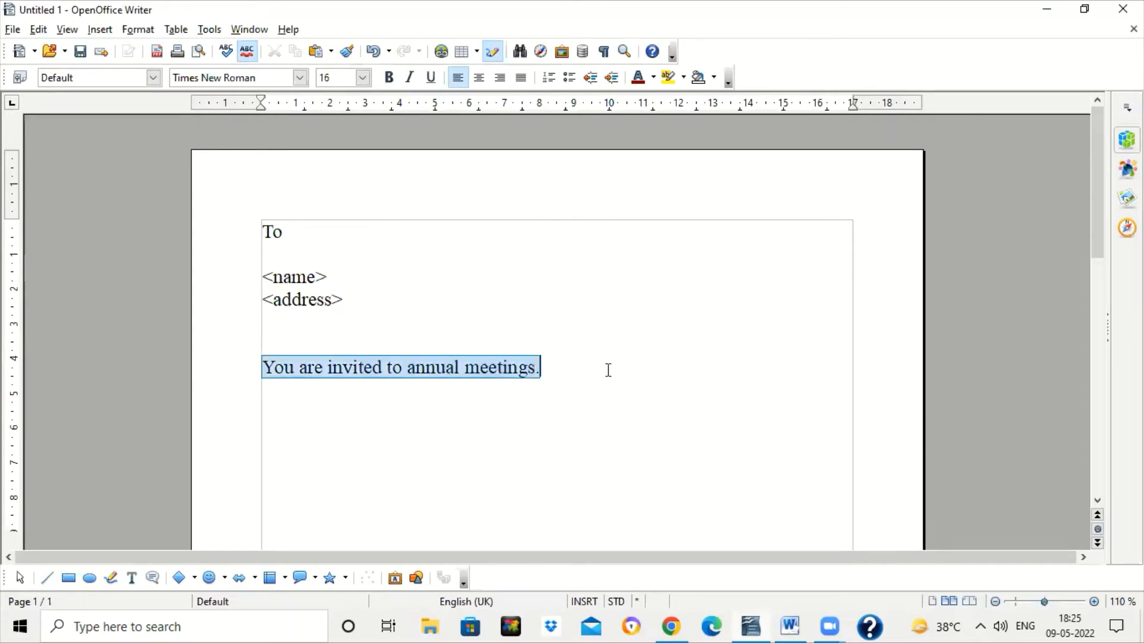
pyautogui.click(608, 369)
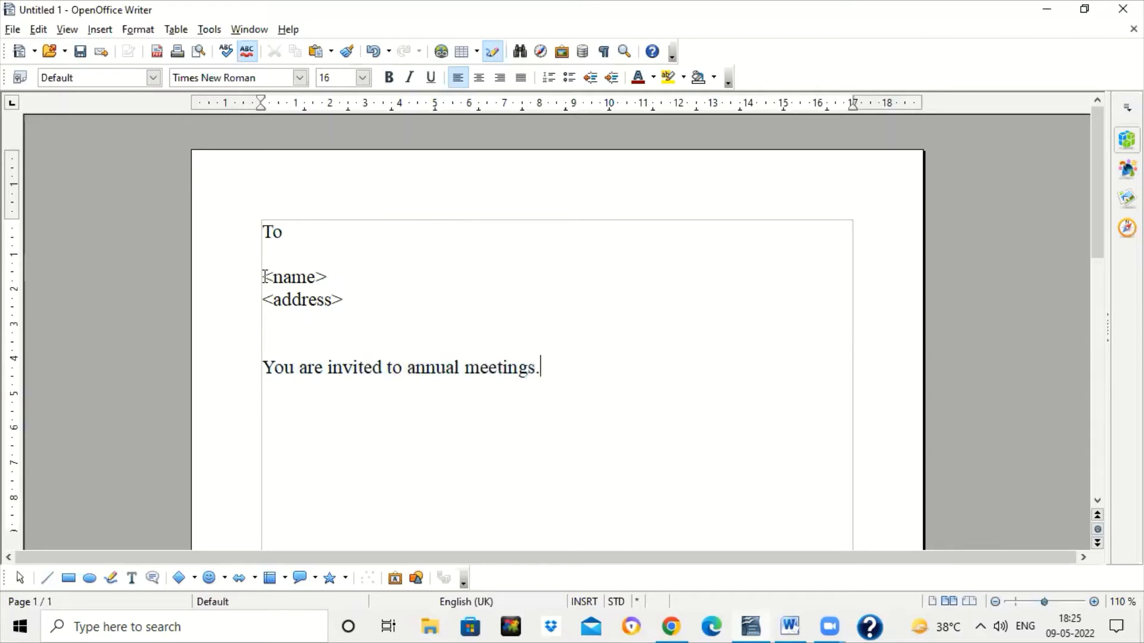
pyautogui.moveTo(263, 276); pyautogui.dragTo(357, 303)
pyautogui.click(359, 304)
pyautogui.moveTo(261, 275); pyautogui.dragTo(343, 296)
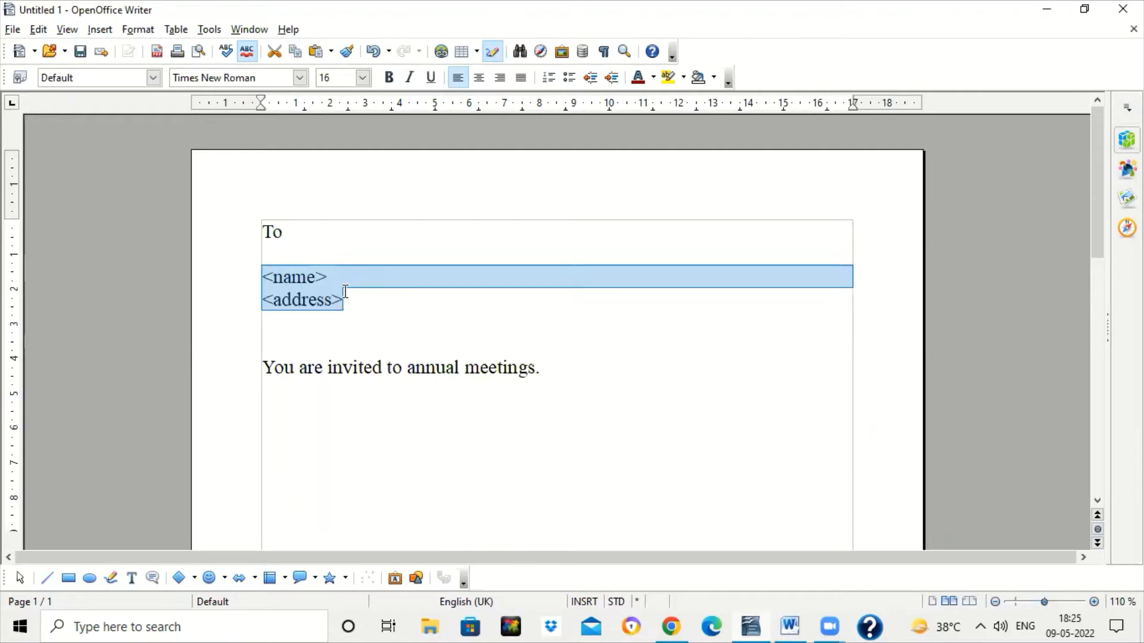
pyautogui.click(344, 292)
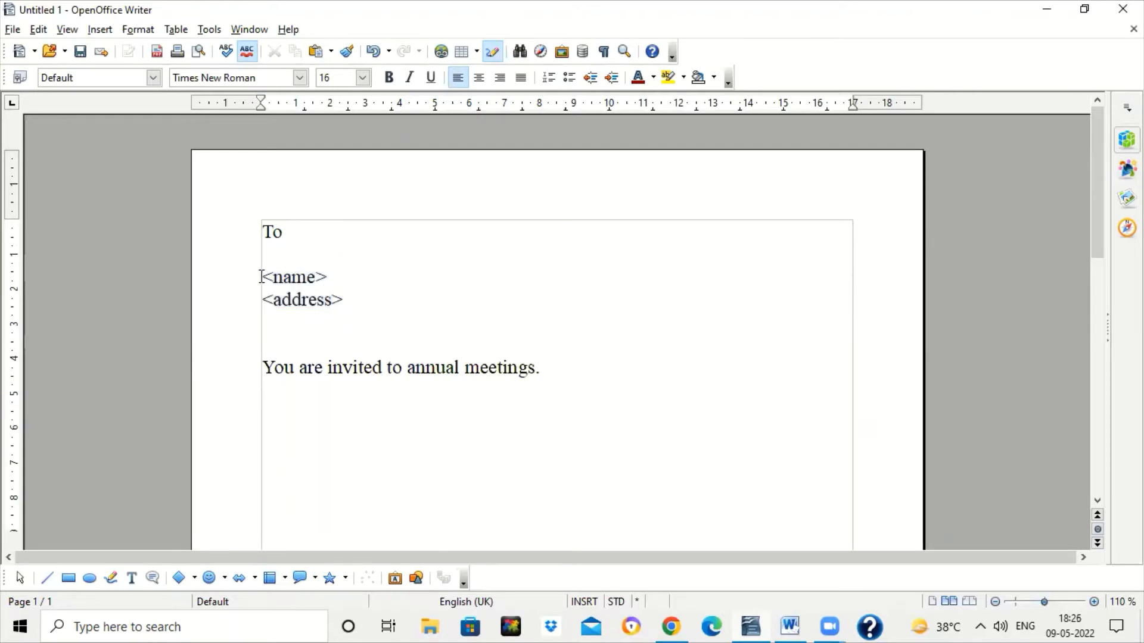
pyautogui.moveTo(261, 277); pyautogui.dragTo(375, 290)
pyautogui.click(376, 290)
pyautogui.click(794, 626)
pyautogui.press('Down')
pyautogui.press('Down')
pyautogui.press('Down')
pyautogui.press('Down')
pyautogui.press('Down')
pyautogui.press('Down')
pyautogui.press('Down')
pyautogui.press('Down')
pyautogui.press('Down')
pyautogui.press('Down')
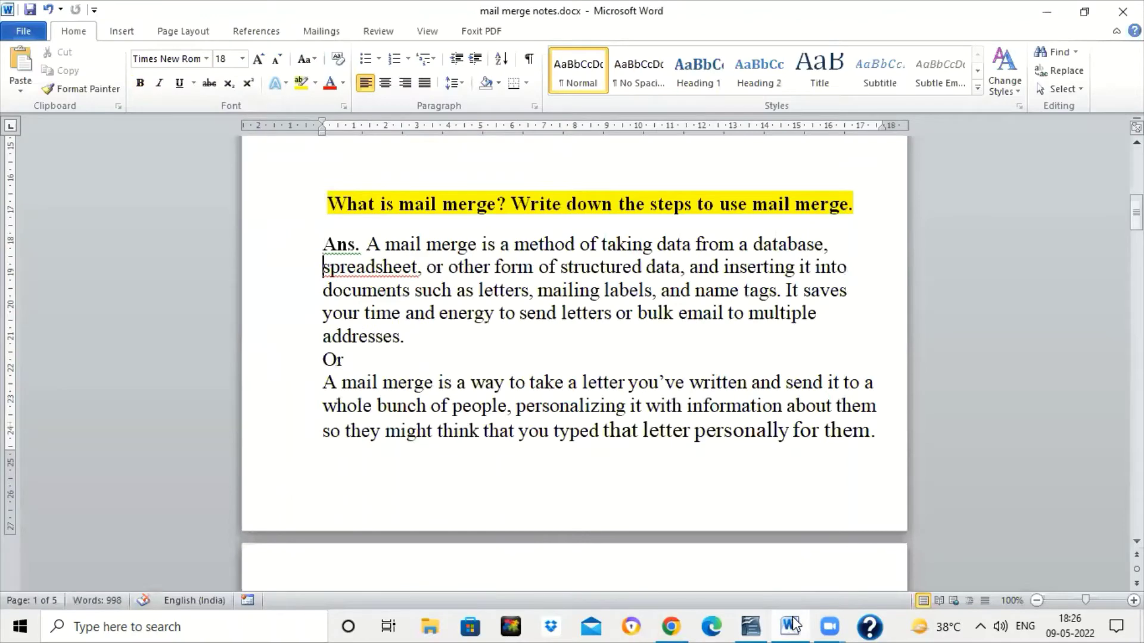
pyautogui.press('Down')
pyautogui.press('Down')
pyautogui.press('Down')
pyautogui.press('Down')
pyautogui.press('Down')
pyautogui.press('Down')
pyautogui.press('Down')
pyautogui.press('Down')
pyautogui.press('Down')
pyautogui.press('Down')
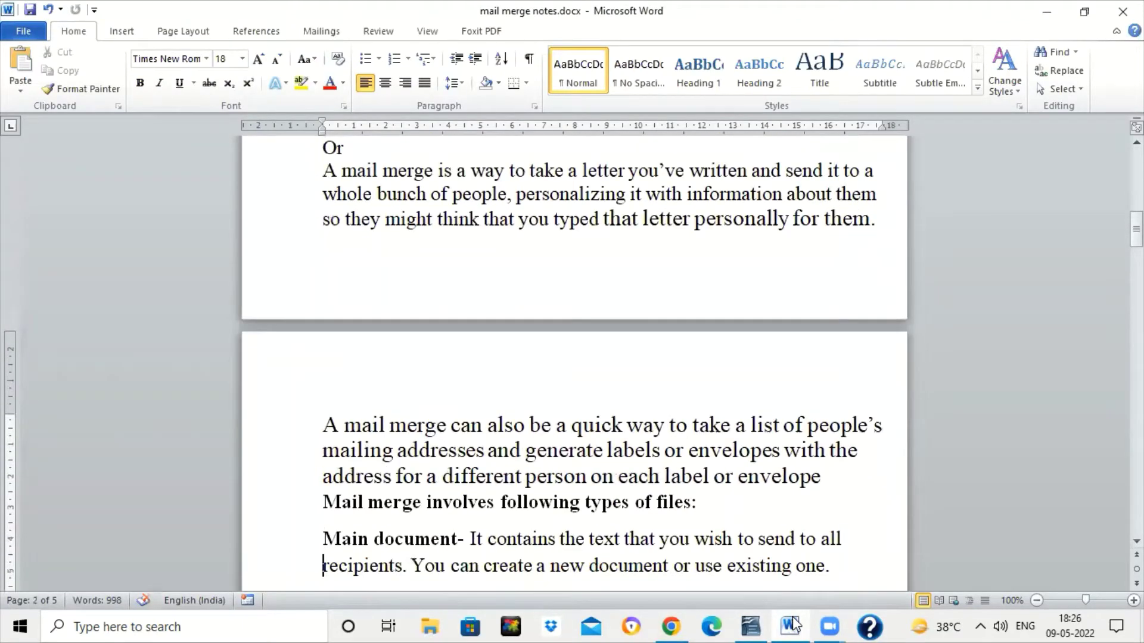
pyautogui.press('Down')
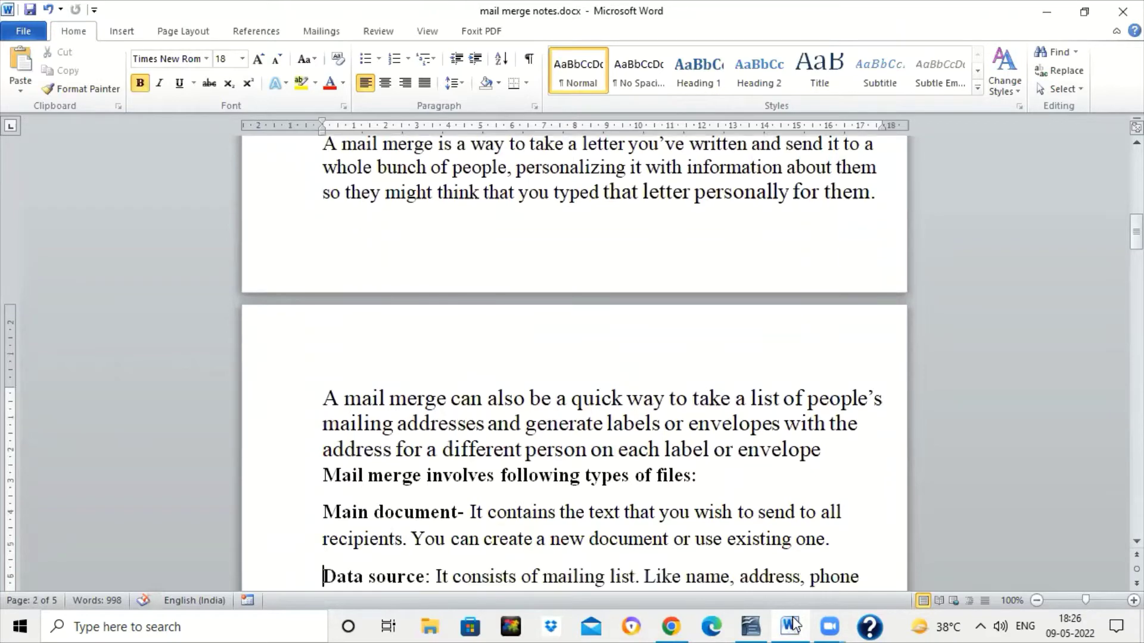
pyautogui.click(744, 626)
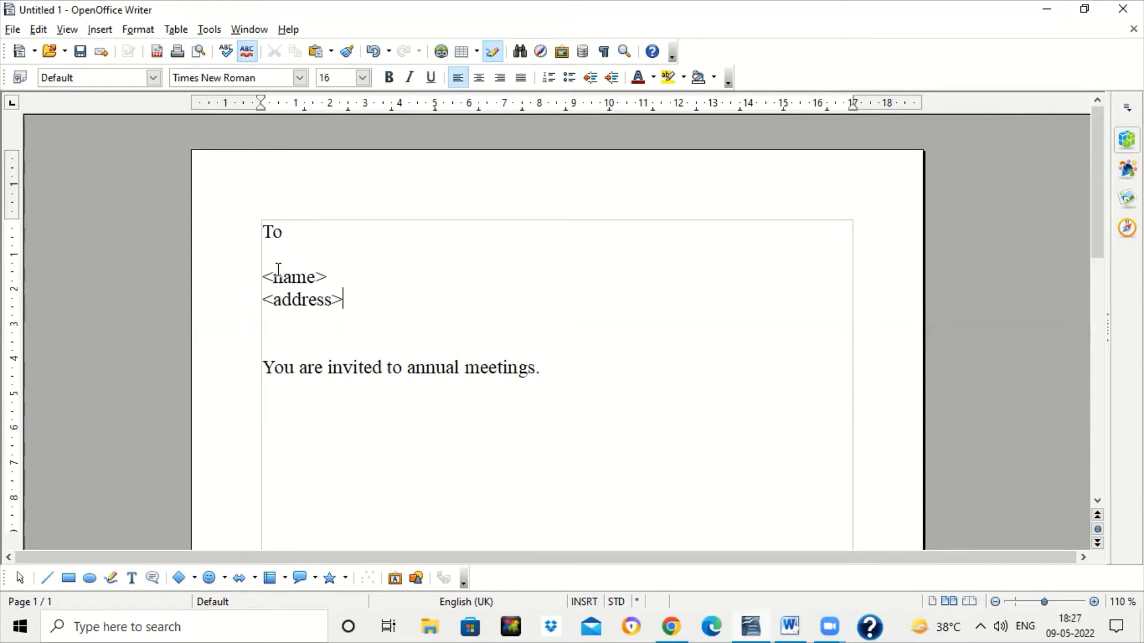
# - Highlight the invitation sentence and placeholder lines, then return to the Word mail merge notes
pyautogui.moveTo(262, 367); pyautogui.dragTo(543, 366)
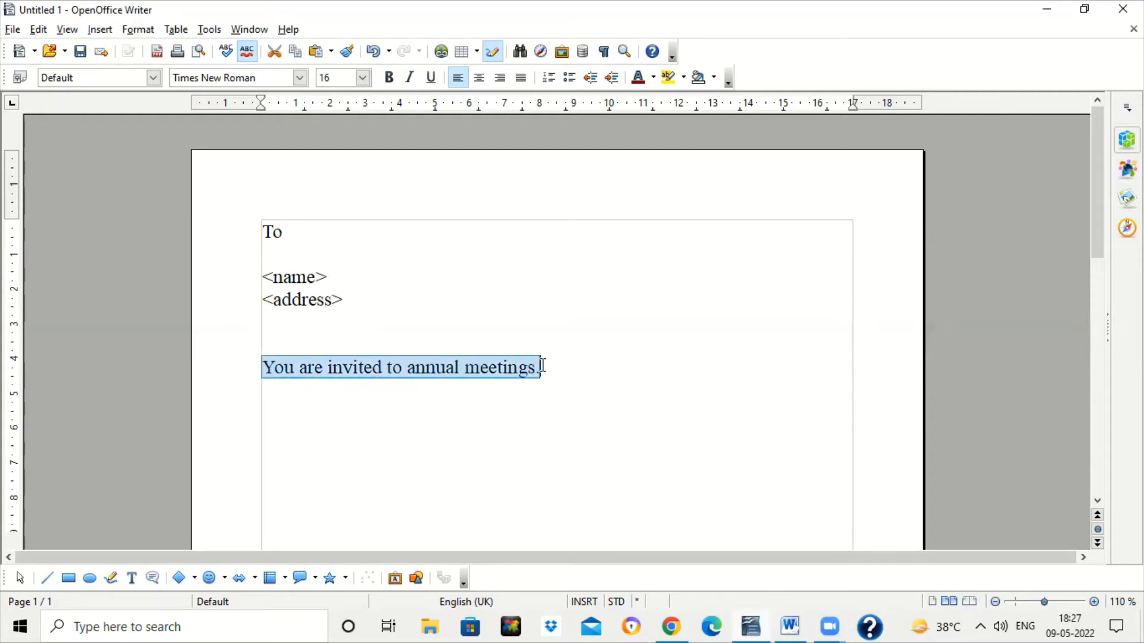
pyautogui.click(327, 292)
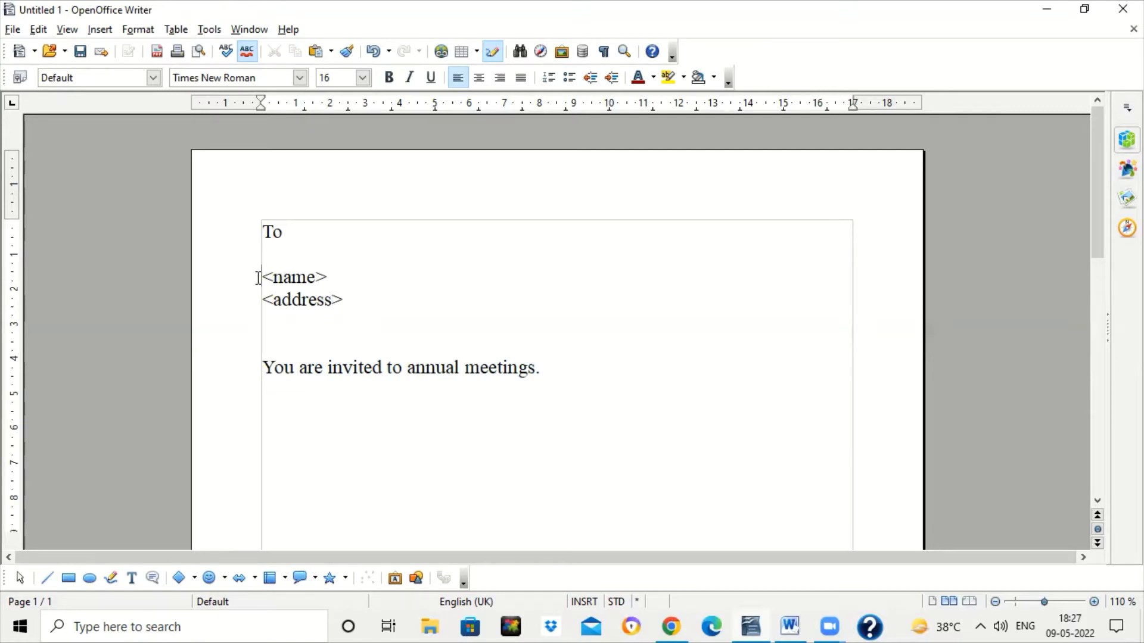
pyautogui.moveTo(262, 277); pyautogui.dragTo(355, 294)
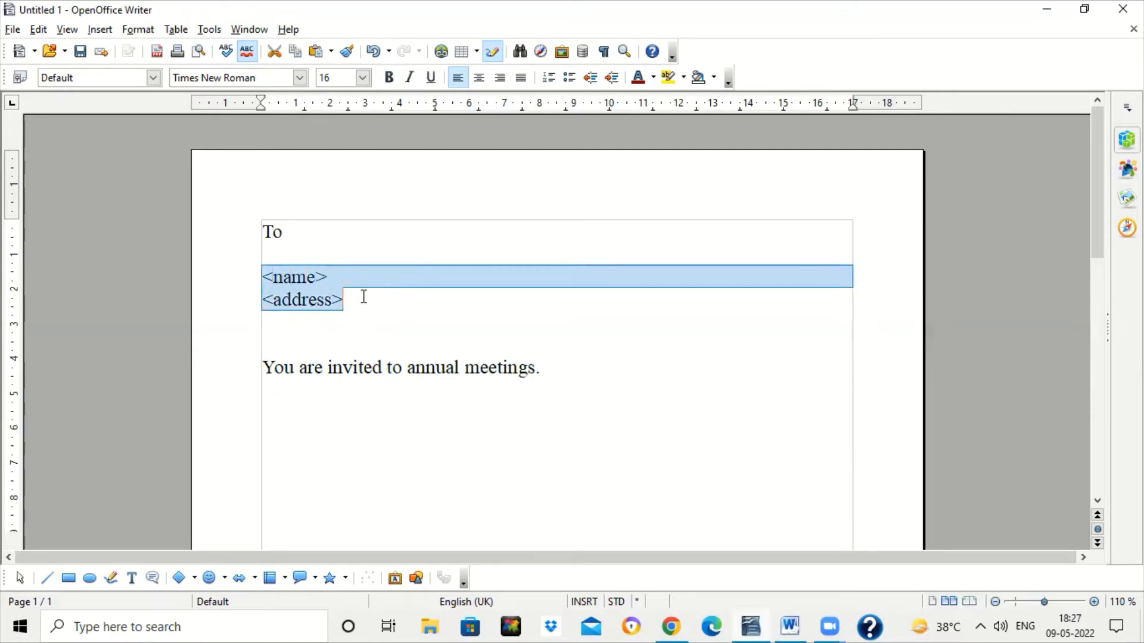
pyautogui.click(363, 297)
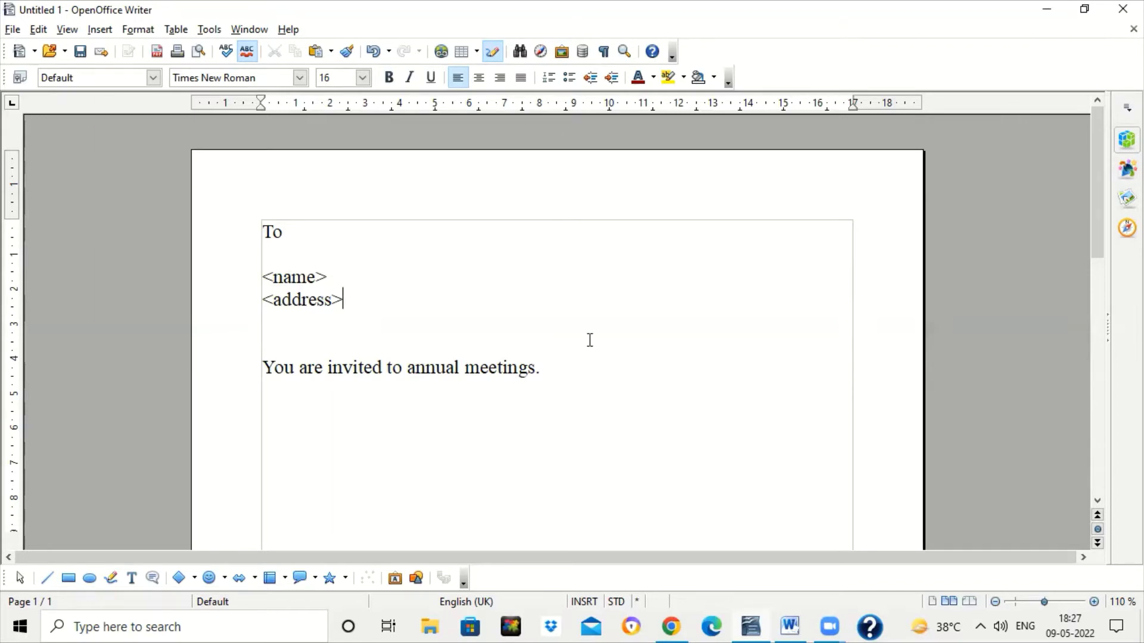
pyautogui.click(789, 626)
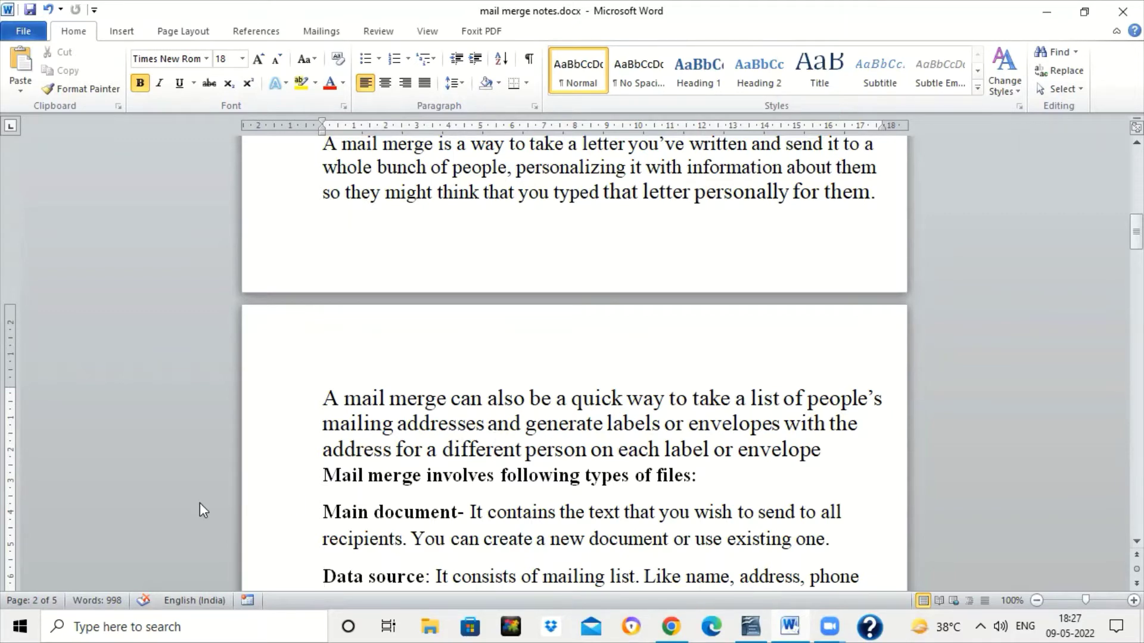
# - Move down through the Word notes to Data source, then return to the Writer letter
pyautogui.click(675, 490)
pyautogui.press('Down')
pyautogui.press('Down')
pyautogui.press('Down')
pyautogui.click(659, 590)
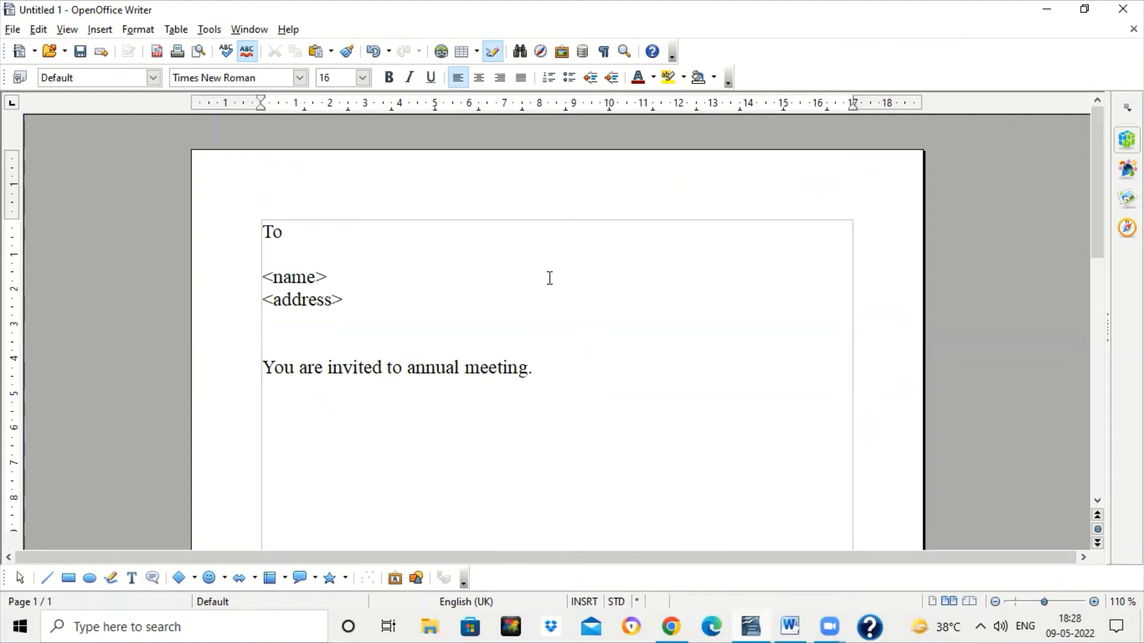
# - Select the <name> and <address> placeholder lines in the Writer letter and delete them
pyautogui.moveTo(262, 273); pyautogui.dragTo(341, 293)
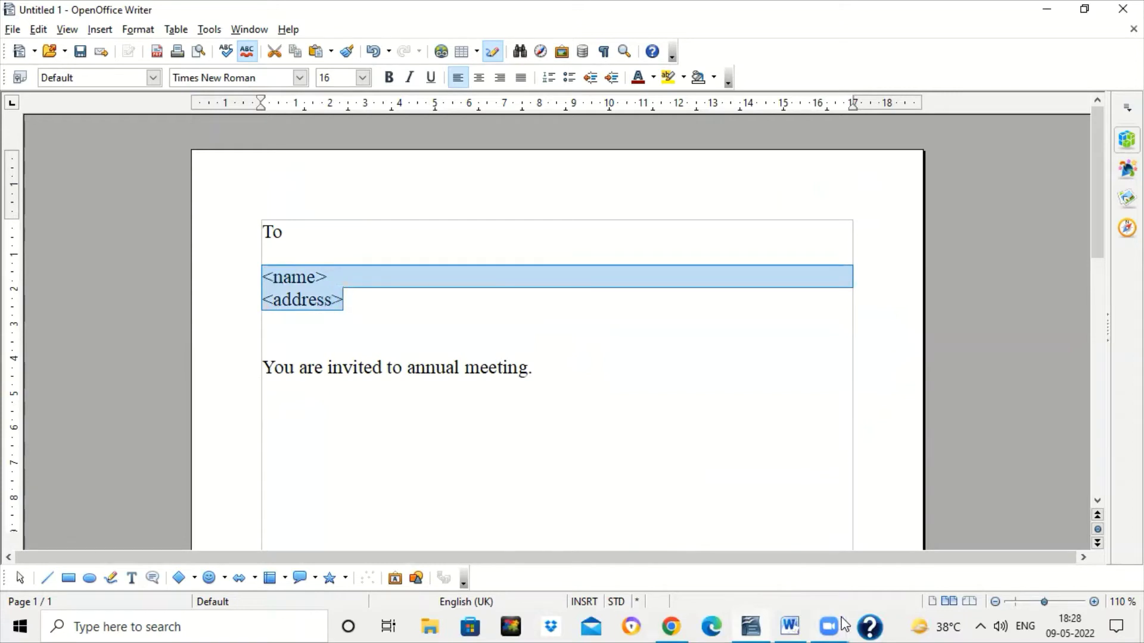
pyautogui.click(797, 626)
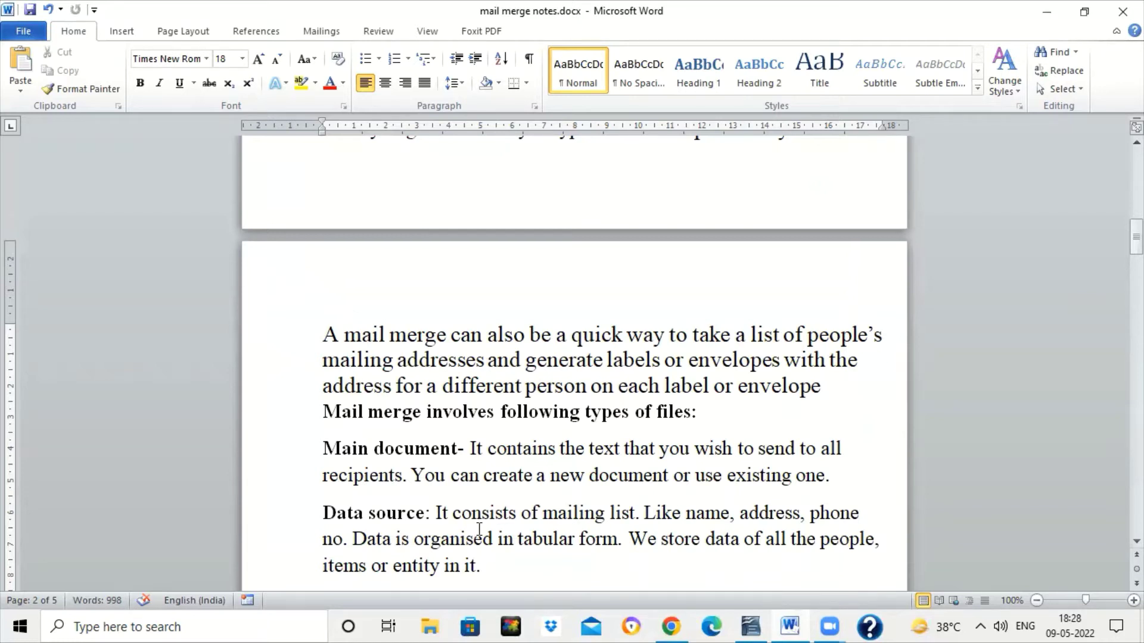
pyautogui.click(748, 625)
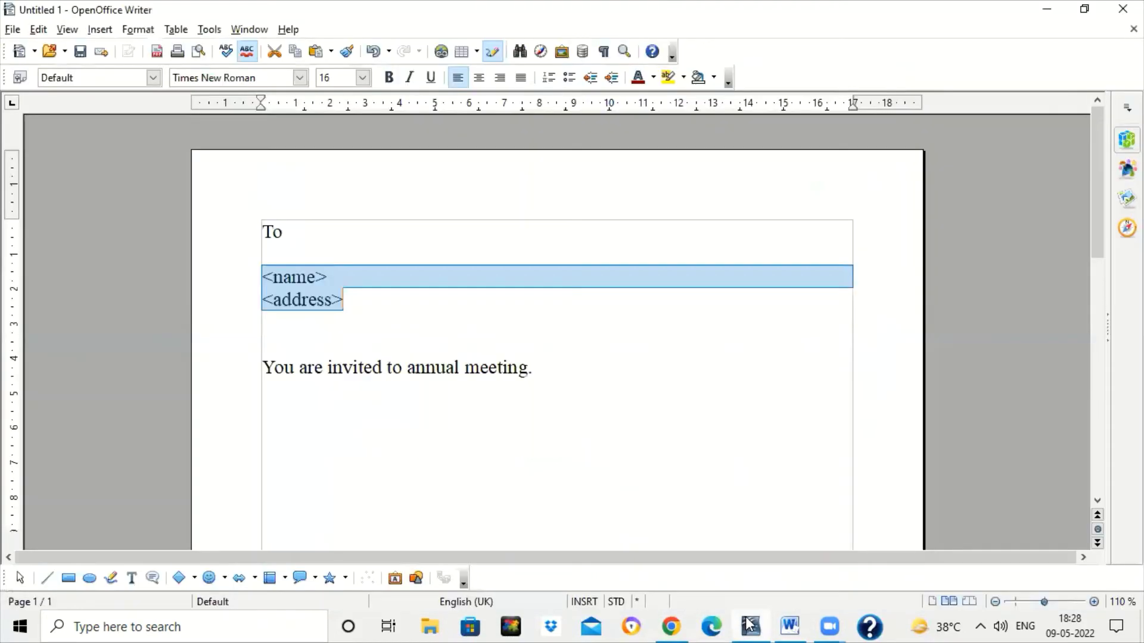
pyautogui.click(554, 320)
pyautogui.moveTo(264, 277); pyautogui.dragTo(373, 310)
pyautogui.press('Delete')
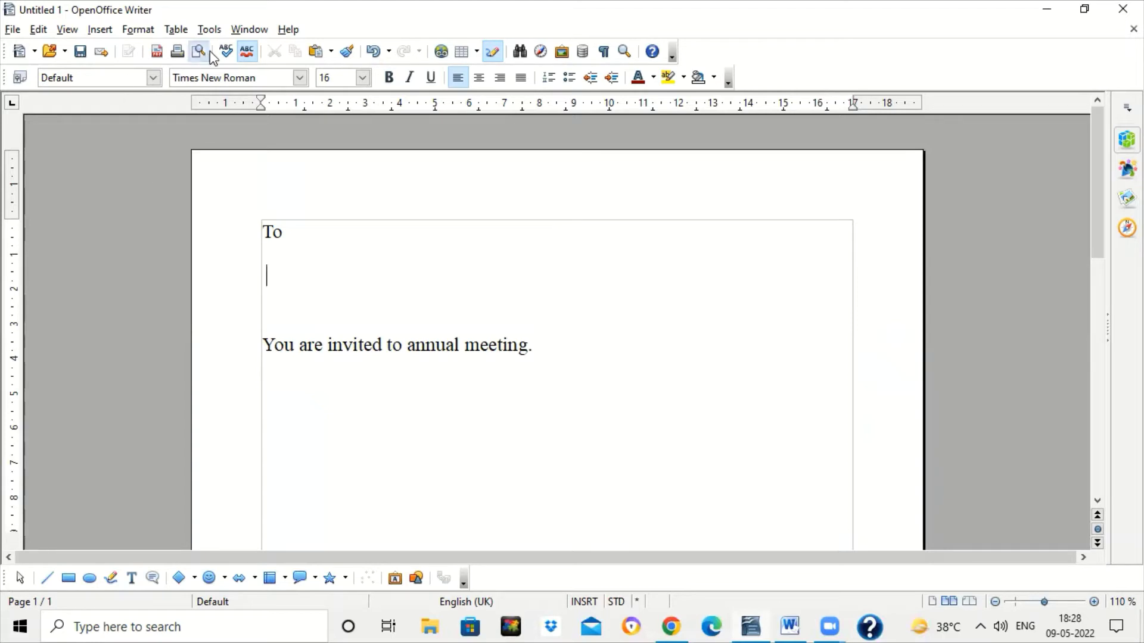
# - Run Tools > Mail Merge Wizard with the current document and the Letter type
pyautogui.click(214, 29)
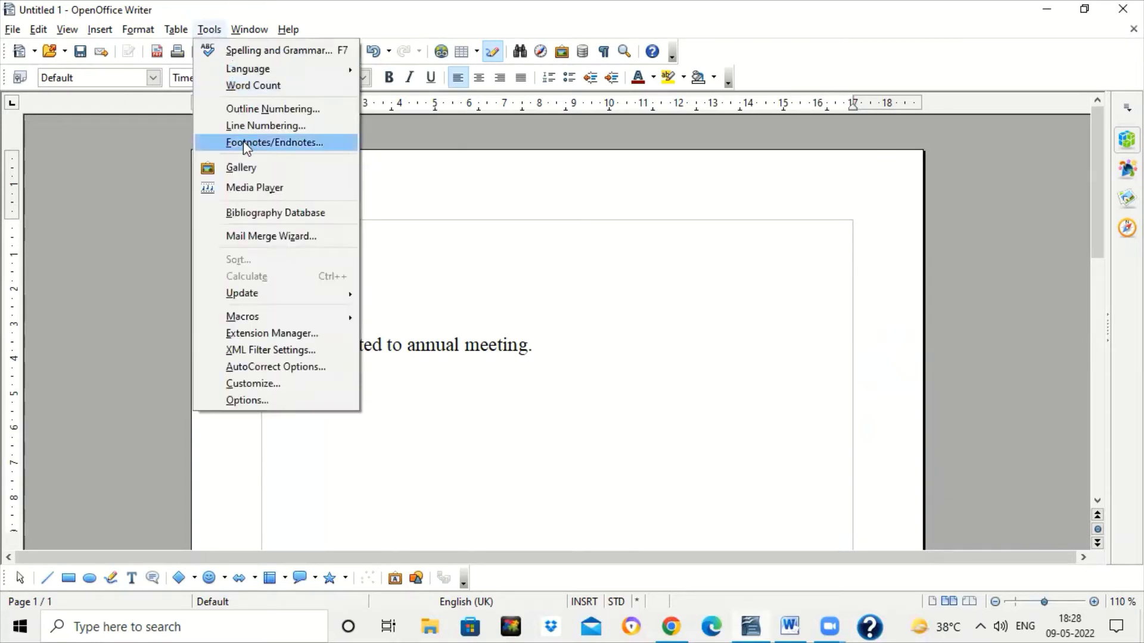
pyautogui.click(259, 239)
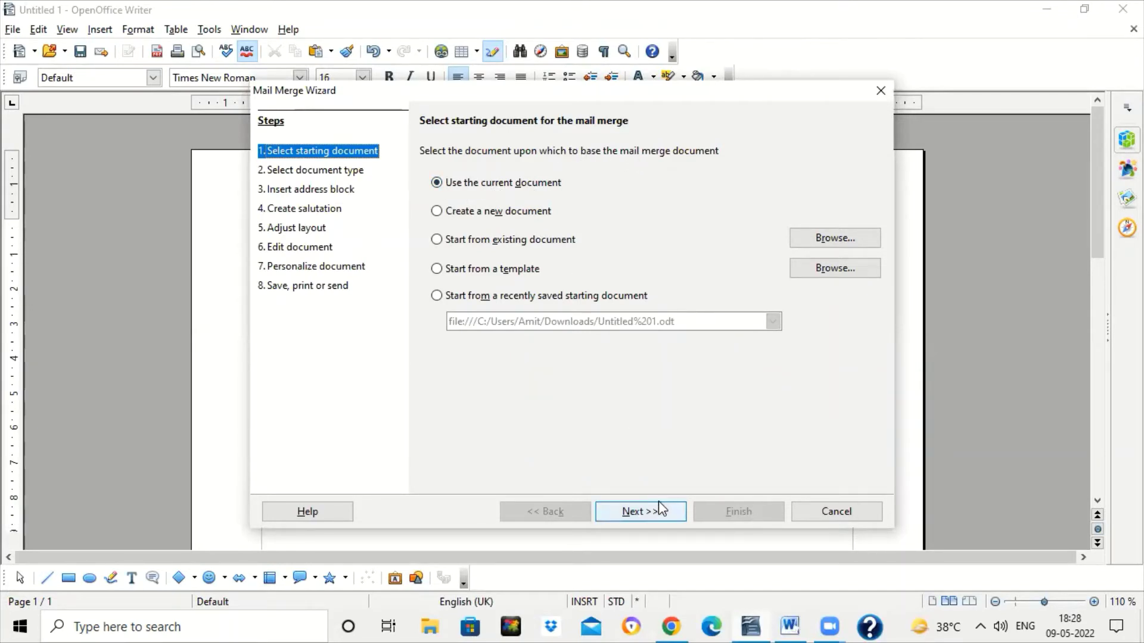
pyautogui.click(639, 511)
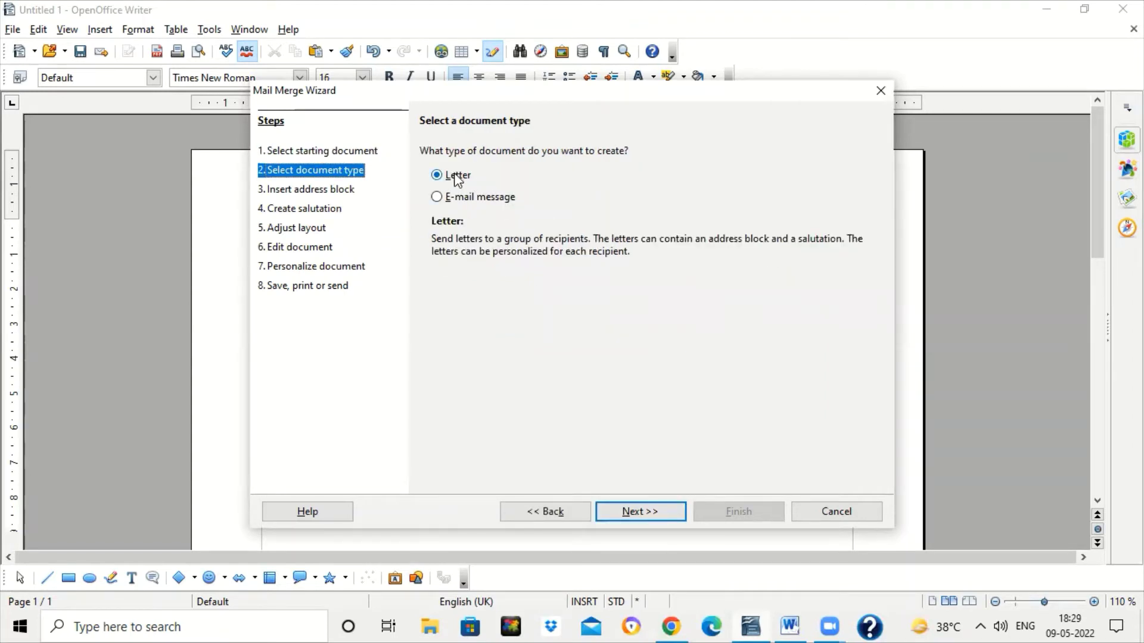
pyautogui.click(652, 512)
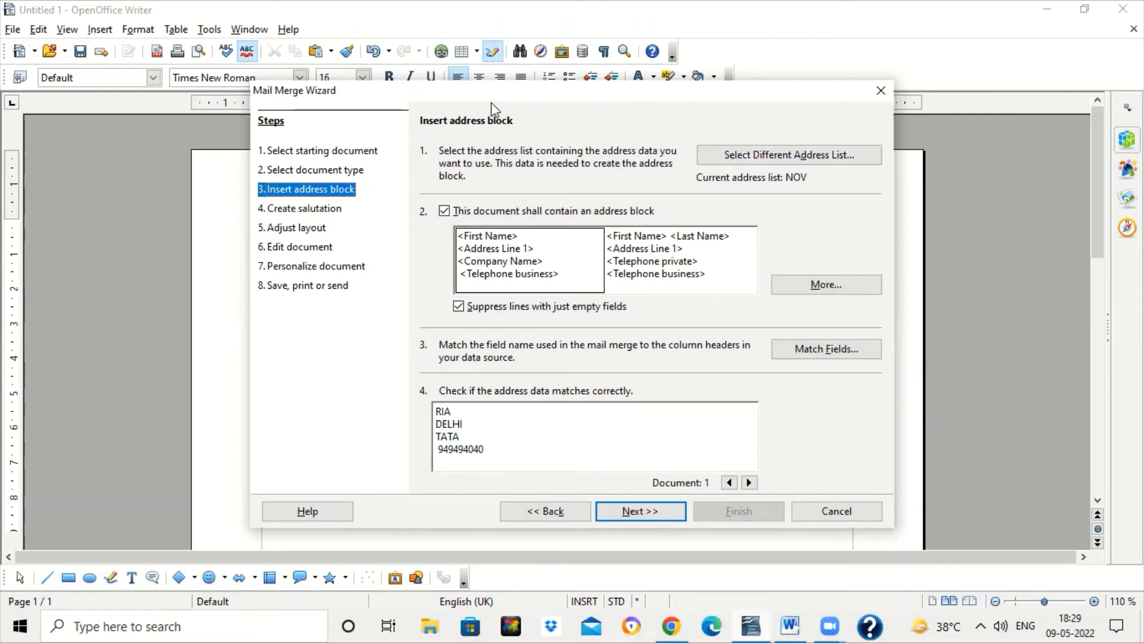
# - Choose a different address list and create a new one with a blank entry form
pyautogui.click(755, 165)
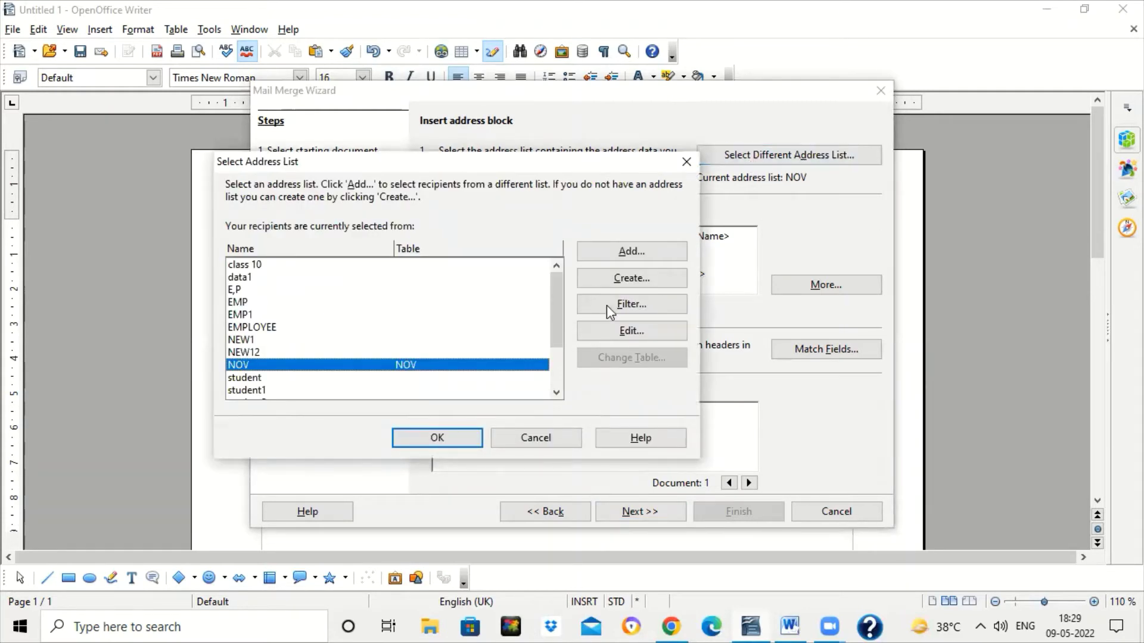
pyautogui.click(632, 277)
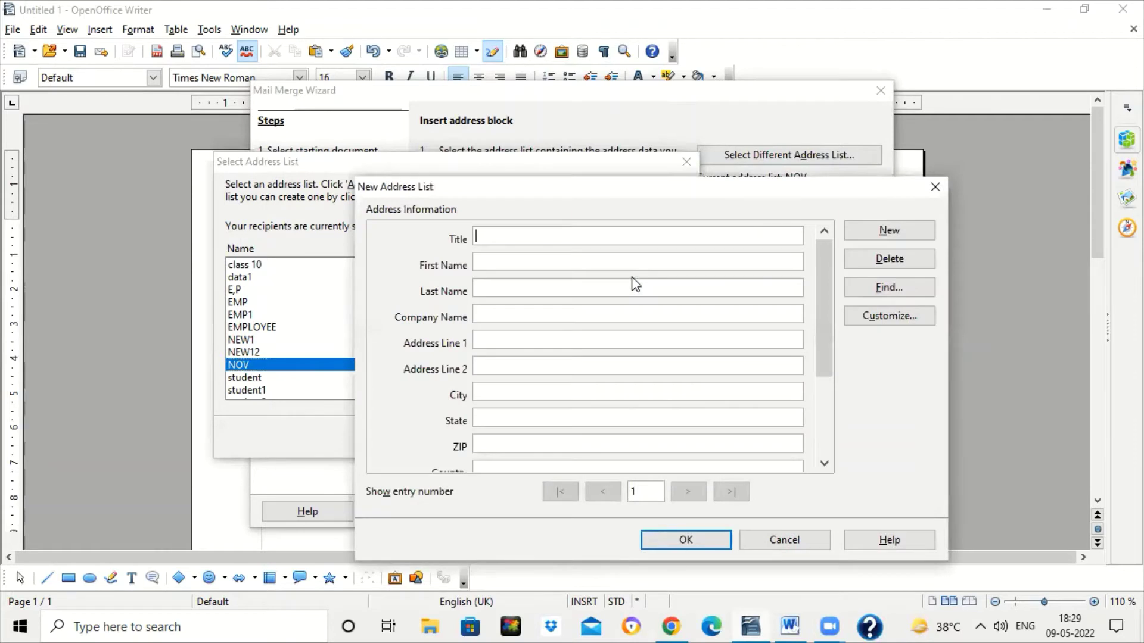
pyautogui.moveTo(820, 337); pyautogui.dragTo(829, 259)
pyautogui.moveTo(820, 350); pyautogui.dragTo(827, 310)
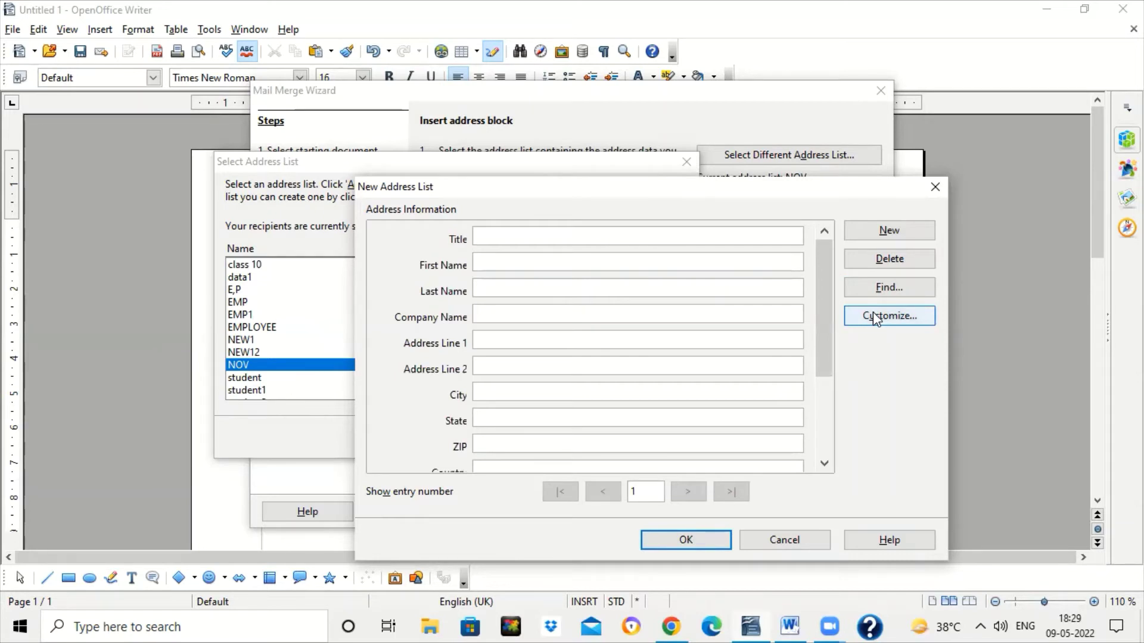
# - Delete Company Name, Address Line 2, City, State and other extra fields, keeping only four
pyautogui.click(874, 316)
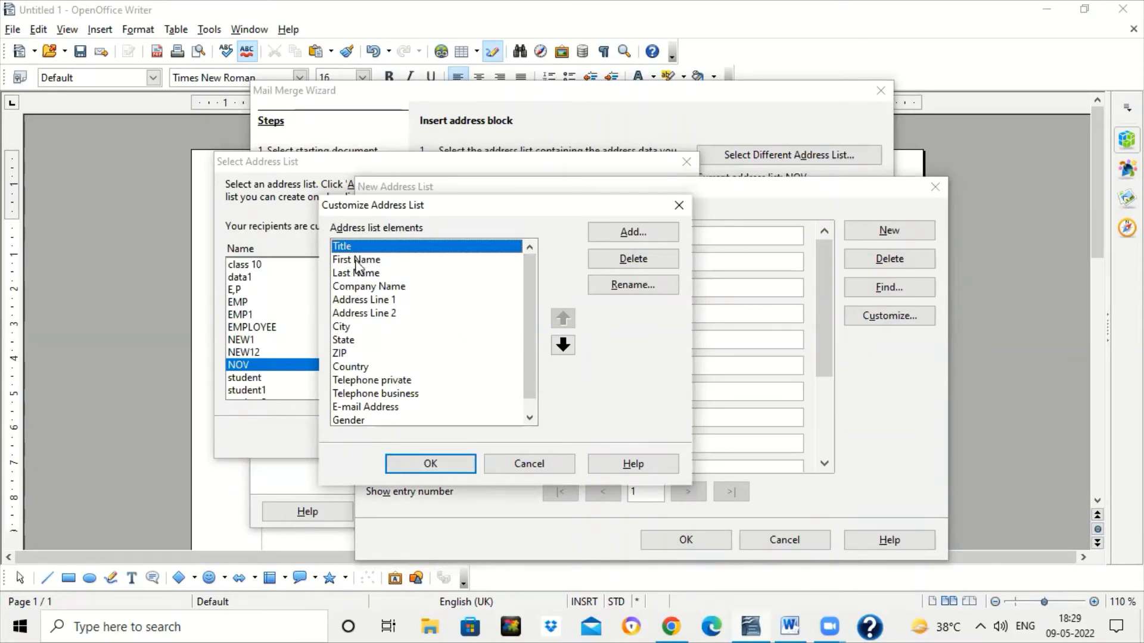
pyautogui.click(369, 288)
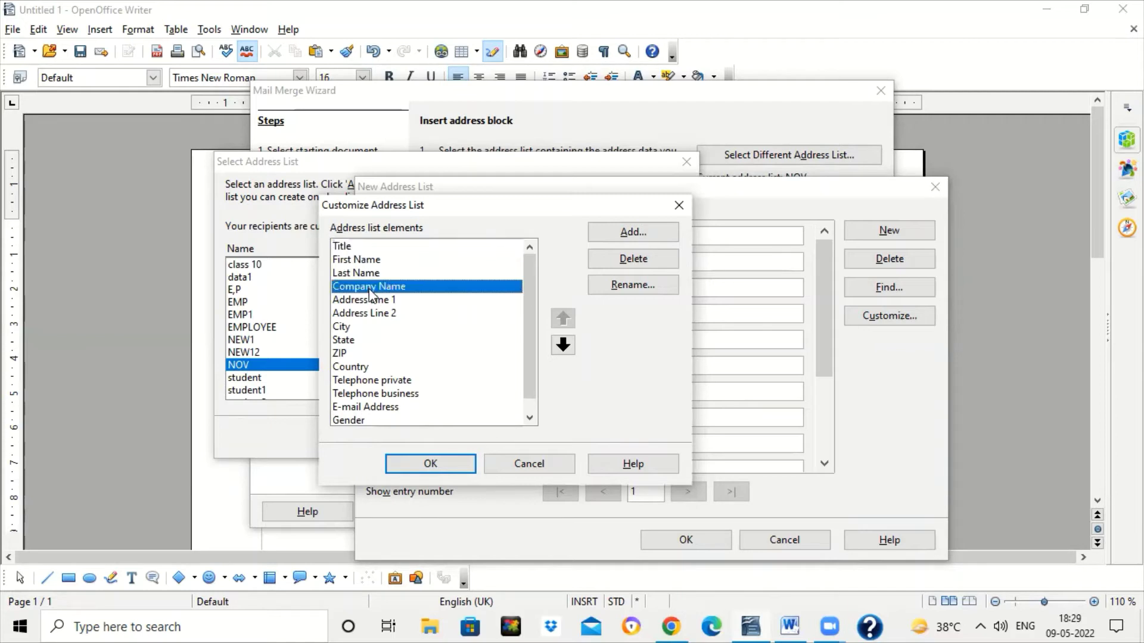
pyautogui.click(633, 259)
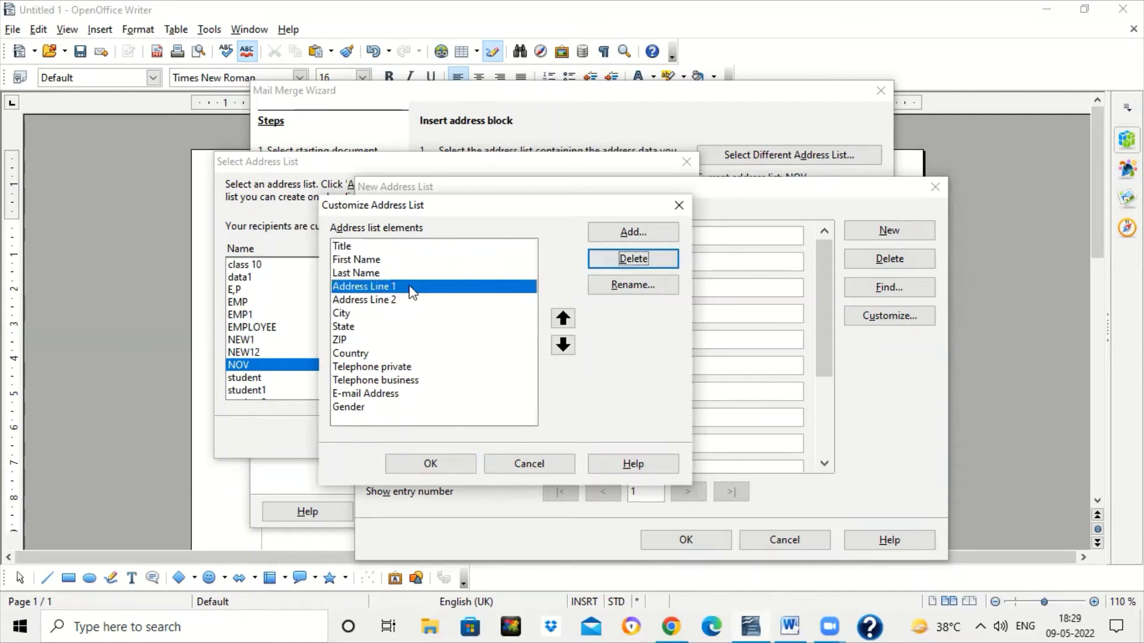
pyautogui.click(416, 300)
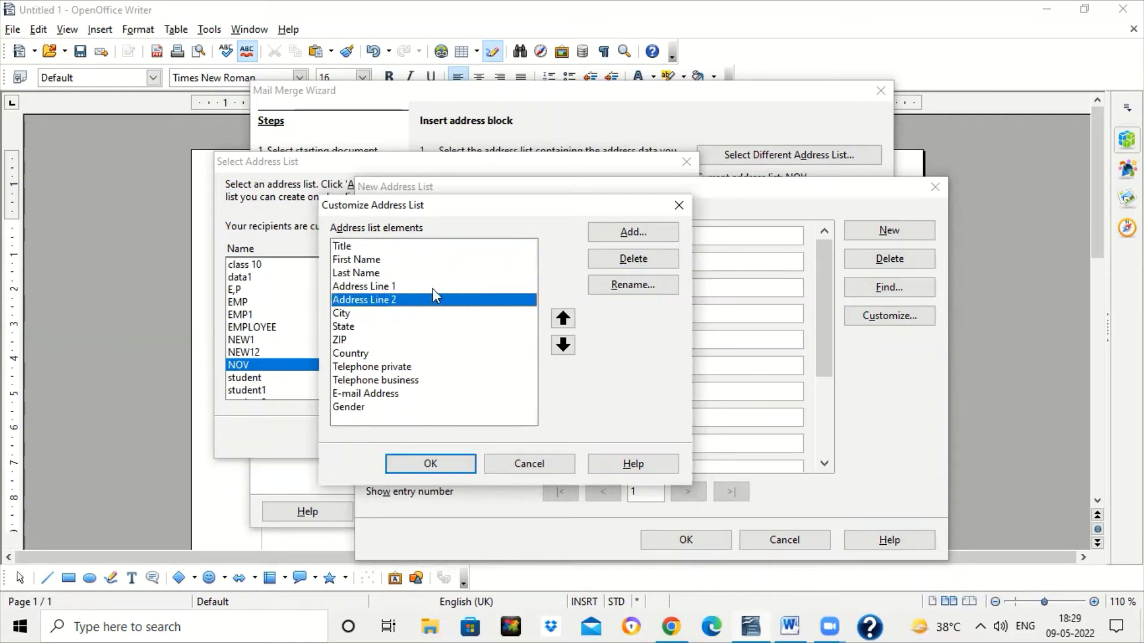
pyautogui.click(607, 258)
pyautogui.click(610, 259)
pyautogui.click(610, 261)
pyautogui.click(611, 261)
pyautogui.click(611, 261)
pyautogui.click(610, 261)
pyautogui.click(610, 261)
pyautogui.click(611, 261)
pyautogui.click(610, 261)
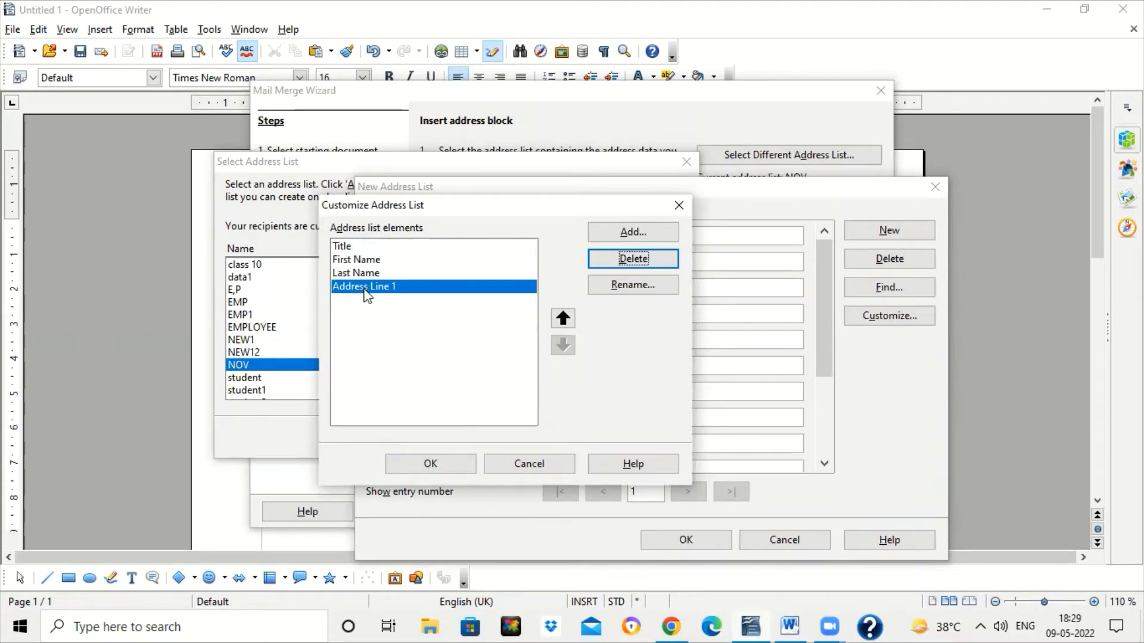
pyautogui.click(429, 463)
pyautogui.click(487, 237)
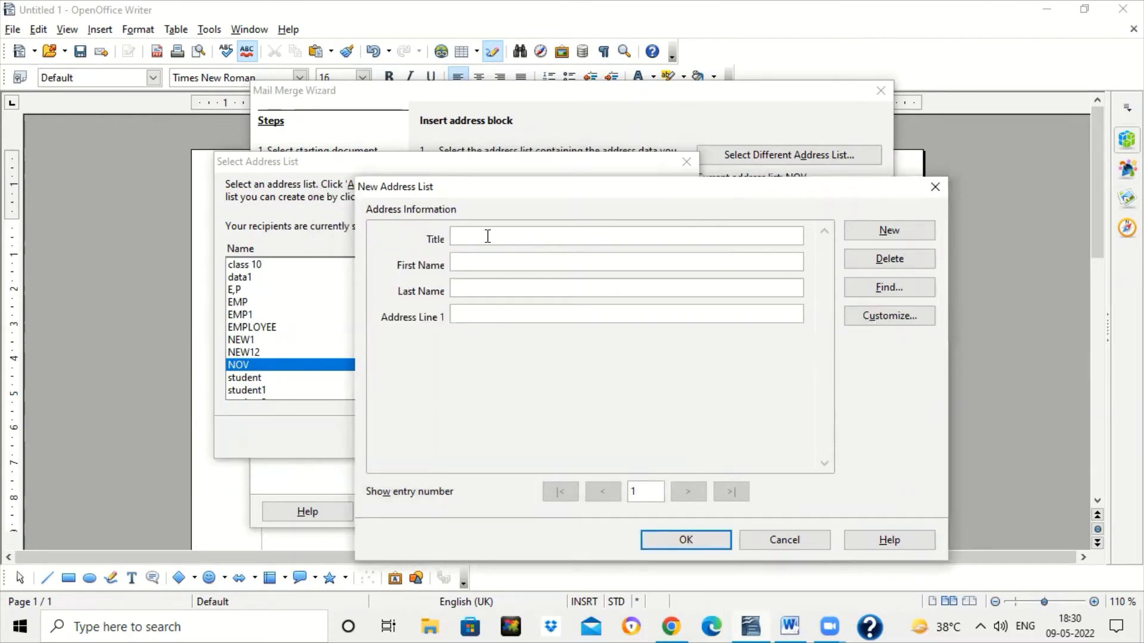
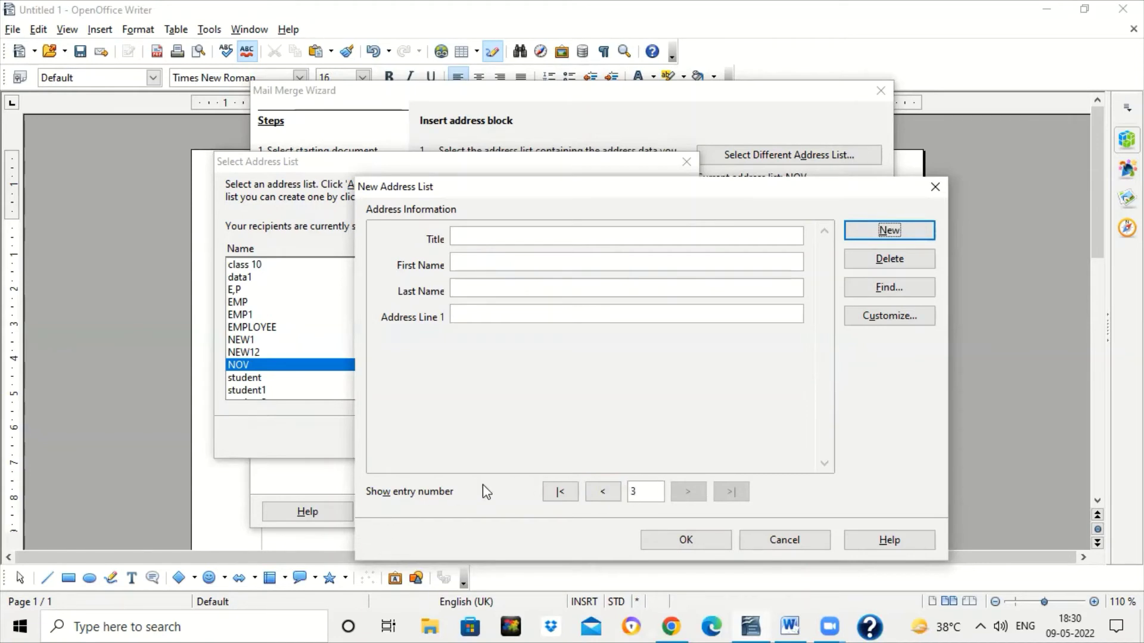
# - Fill address entry 3 with title Miss, the person's first and last name, and city
pyautogui.click(514, 236)
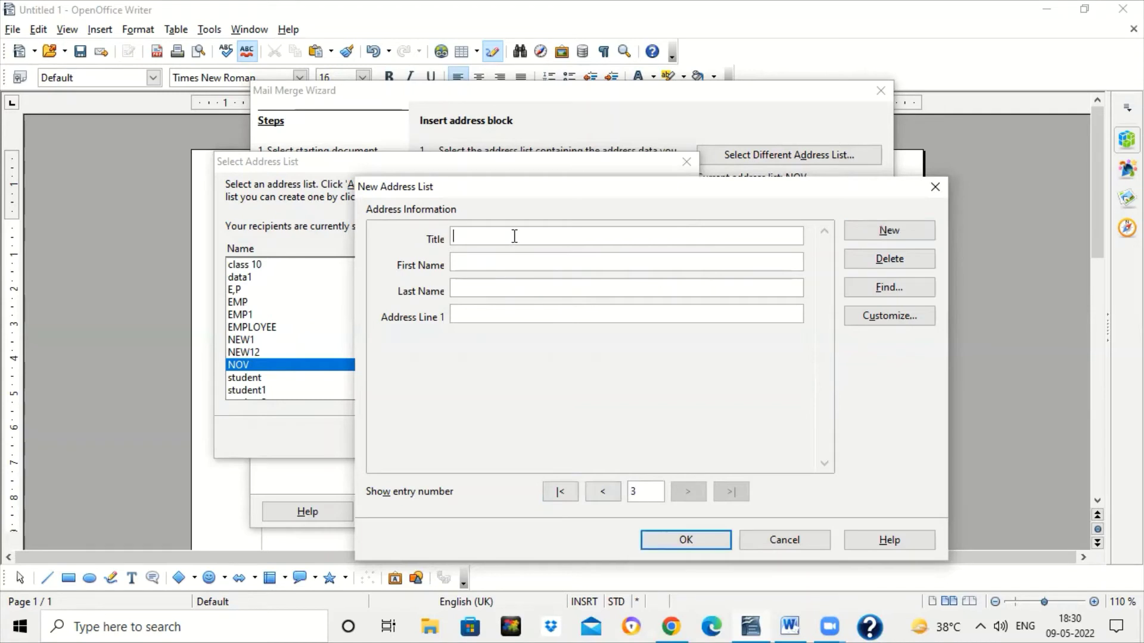
pyautogui.write('is')
pyautogui.press('BackSpace')
pyautogui.write('Miss')
pyautogui.click(516, 258)
pyautogui.write('Pun')
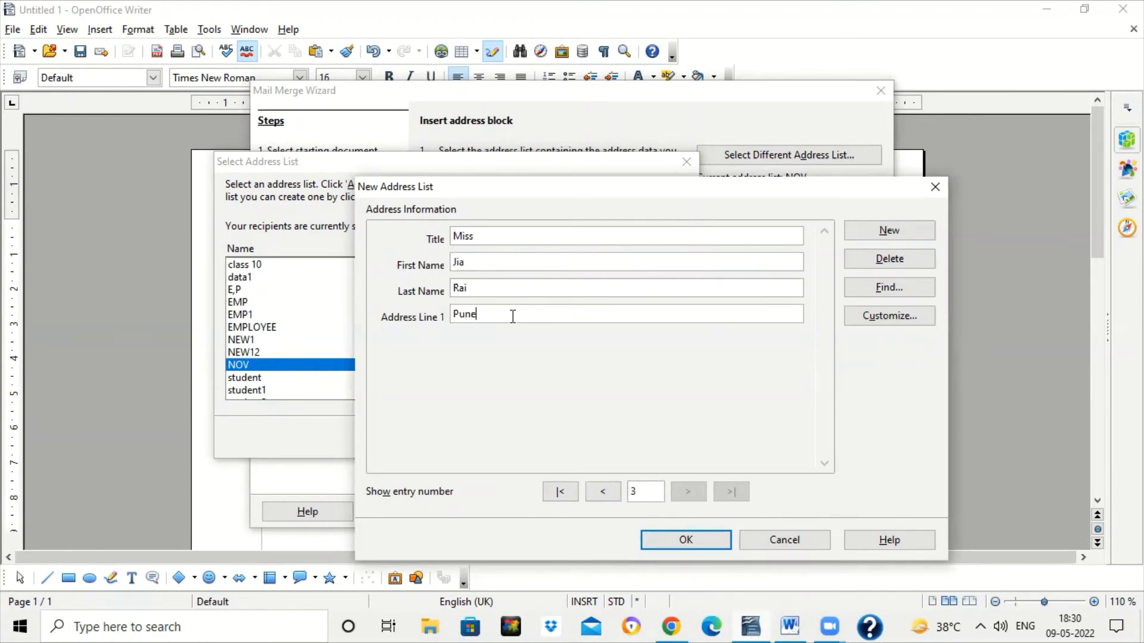
pyautogui.write('e')
# - Add a new entry 4 with title Mr, the person's name and city, and close the list
pyautogui.click(864, 230)
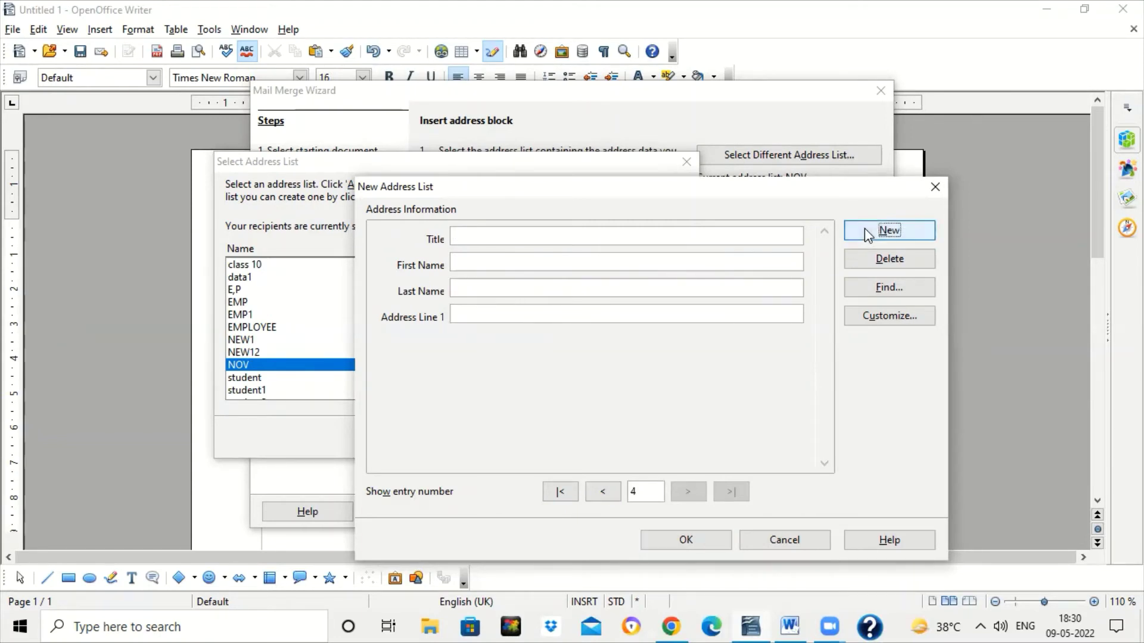
pyautogui.click(578, 239)
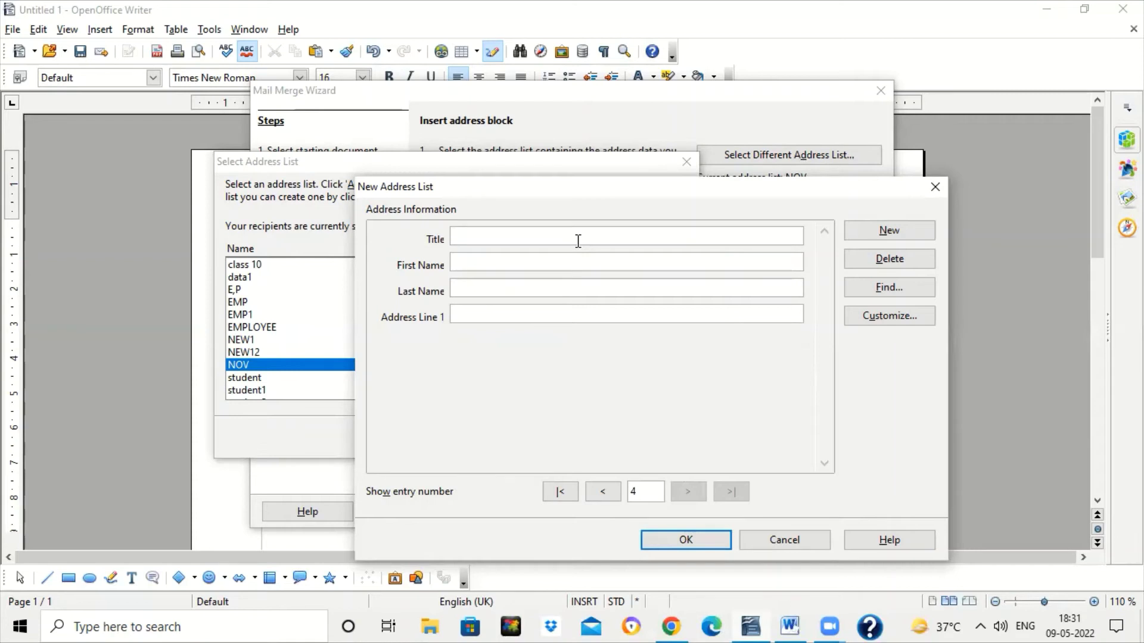
pyautogui.write('Mr')
pyautogui.press('Tab')
pyautogui.write('Delhi')
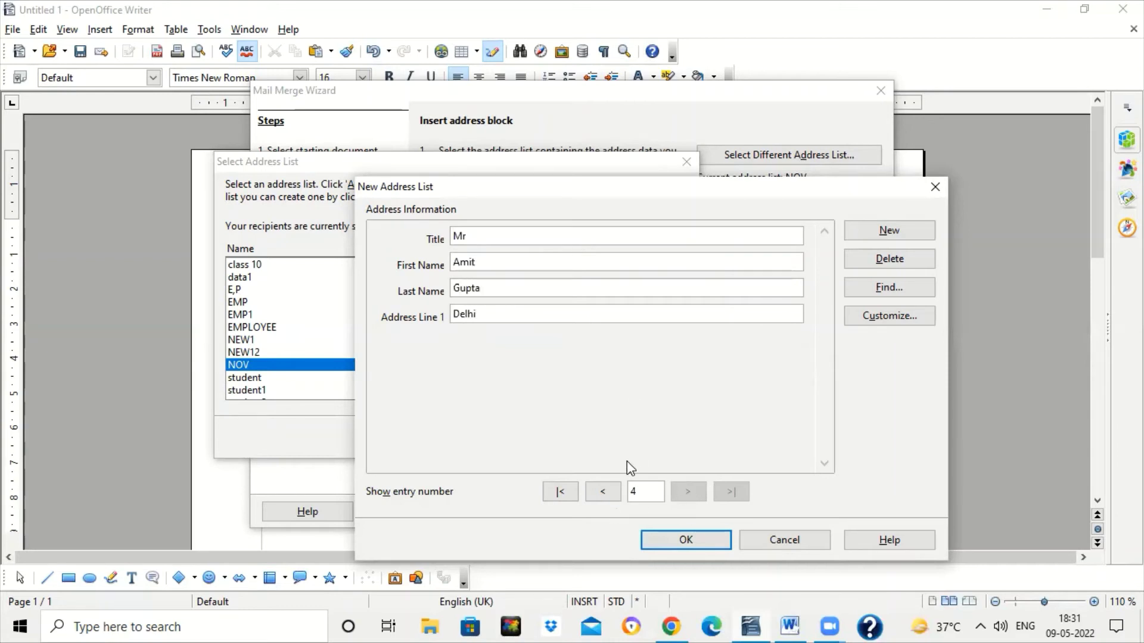
pyautogui.click(660, 540)
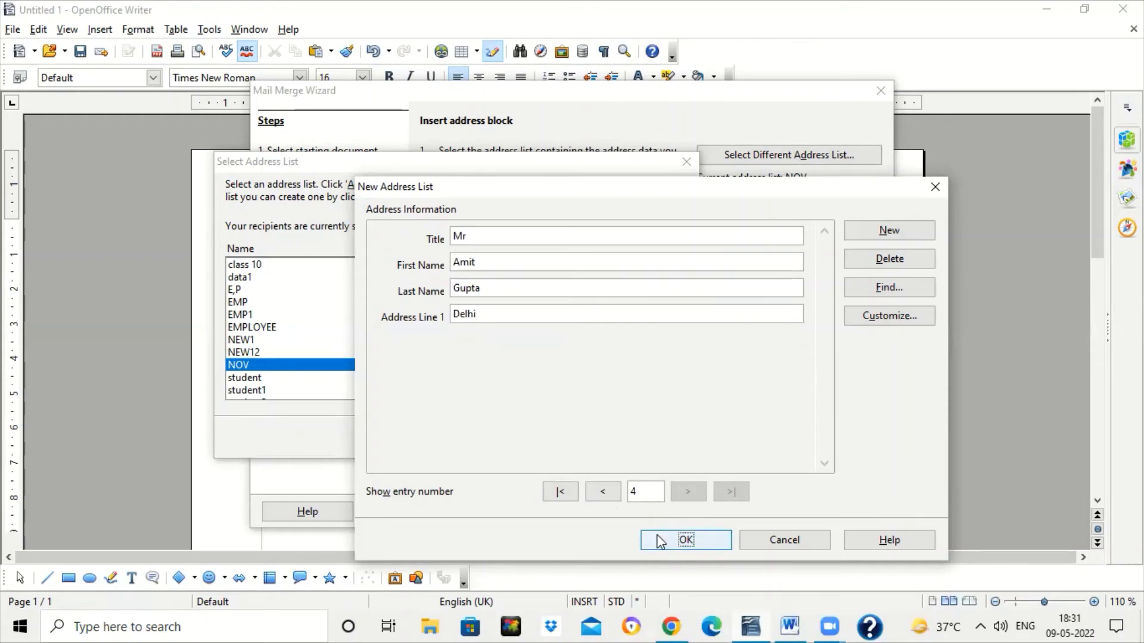
pyautogui.click(686, 541)
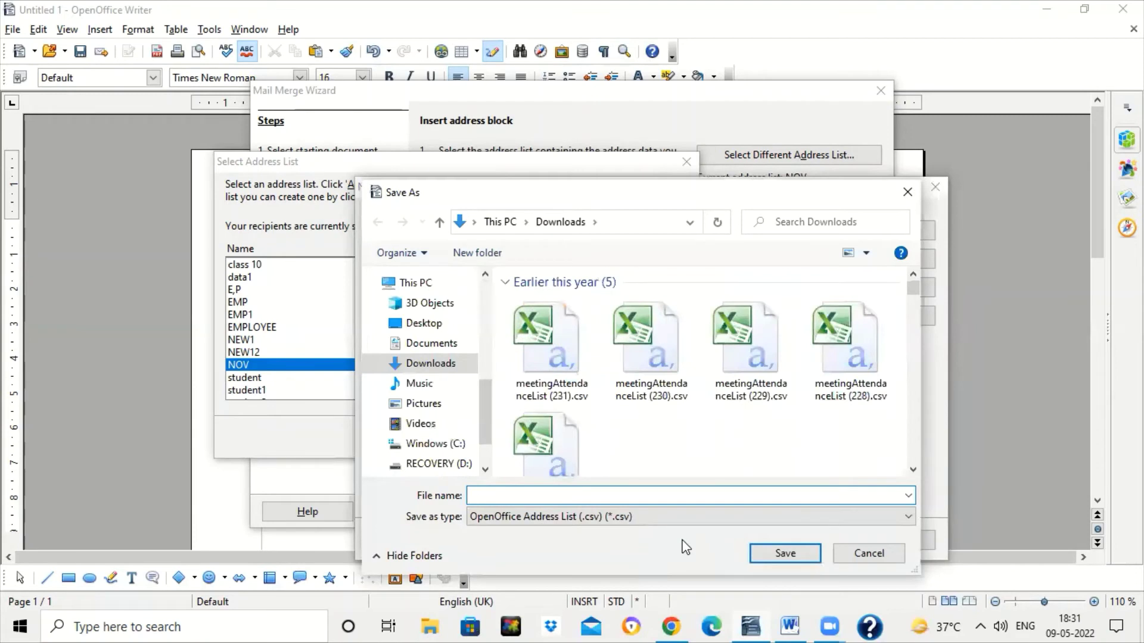
# - Save the address list as 'employee' and select it as the address list
pyautogui.write('employee')
pyautogui.click(787, 554)
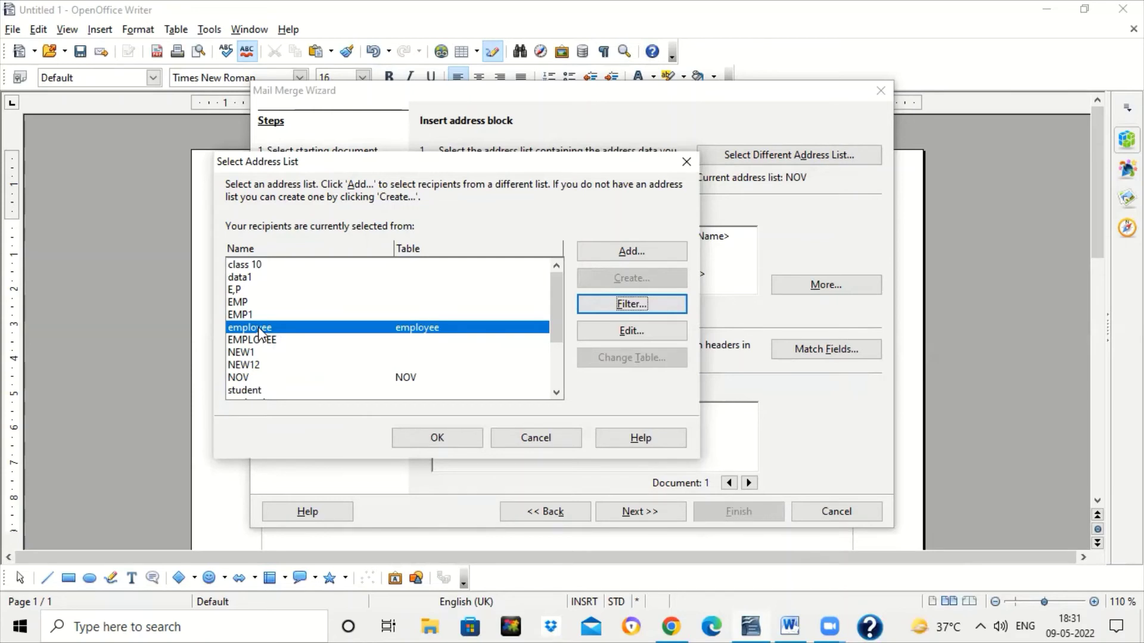
pyautogui.click(435, 439)
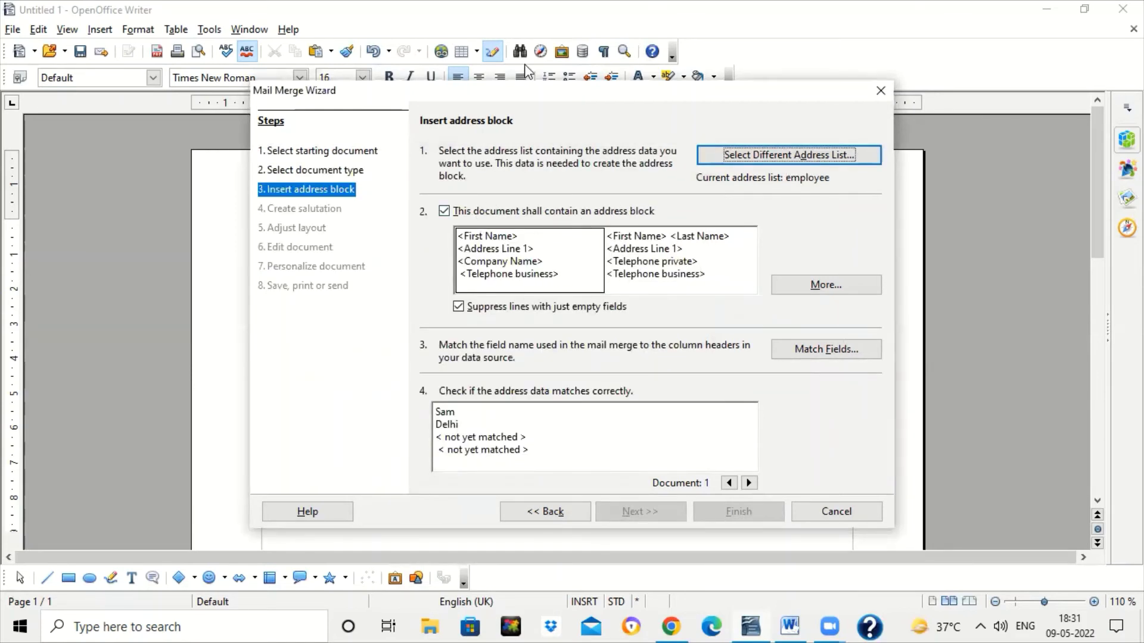
# - Reposition the wizard window over the letter and bring up more address block layouts
pyautogui.moveTo(616, 102); pyautogui.dragTo(892, 182)
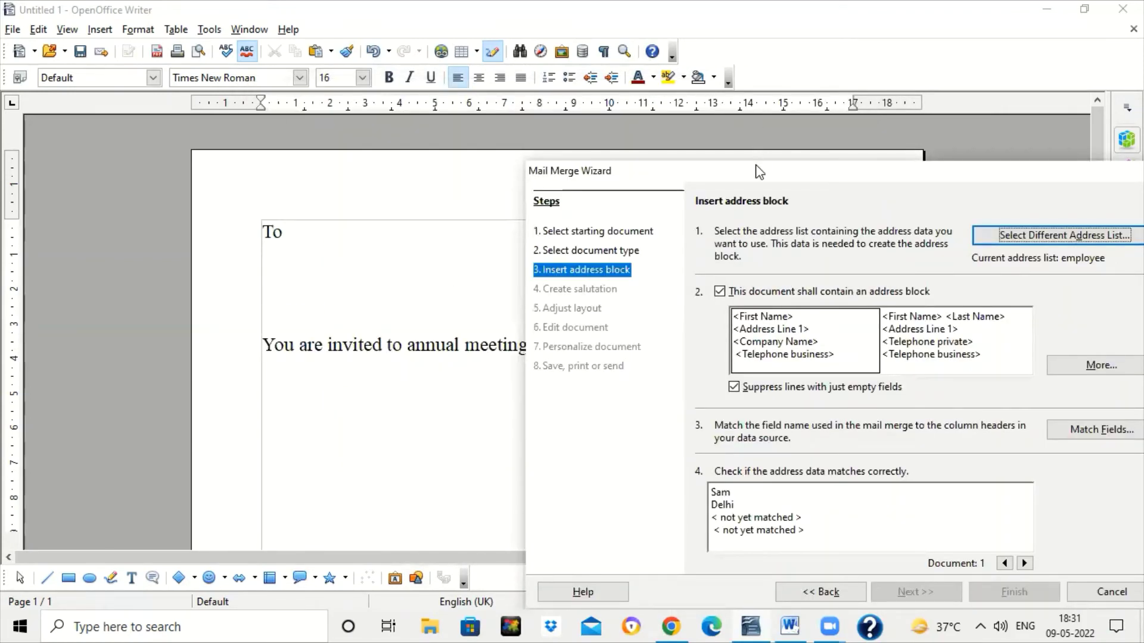
pyautogui.moveTo(749, 166); pyautogui.dragTo(457, 97)
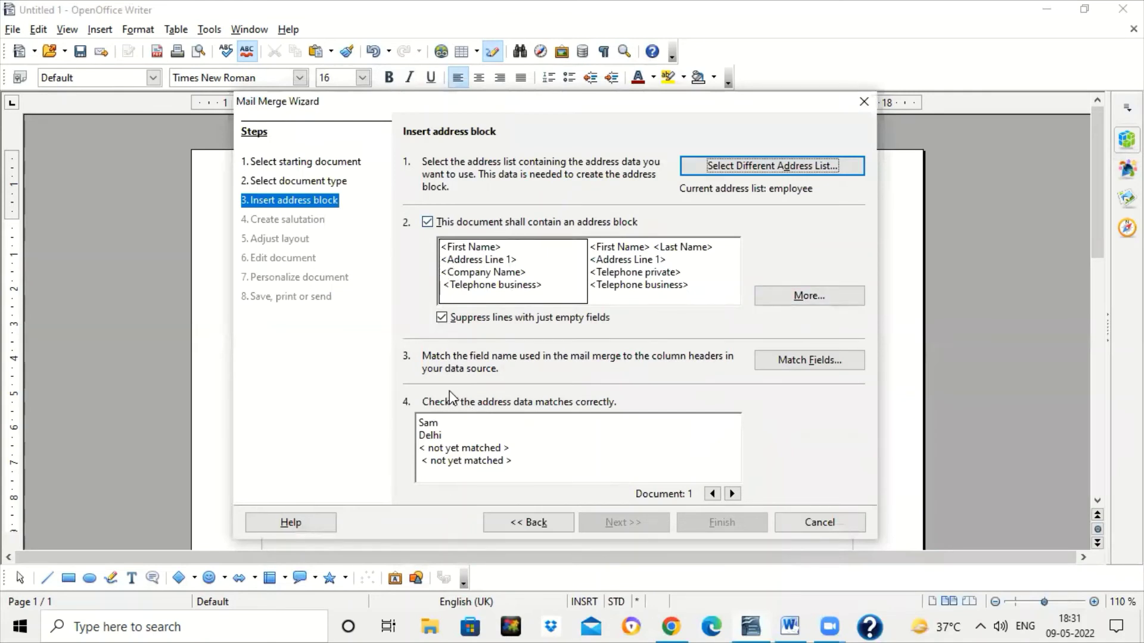
pyautogui.click(809, 296)
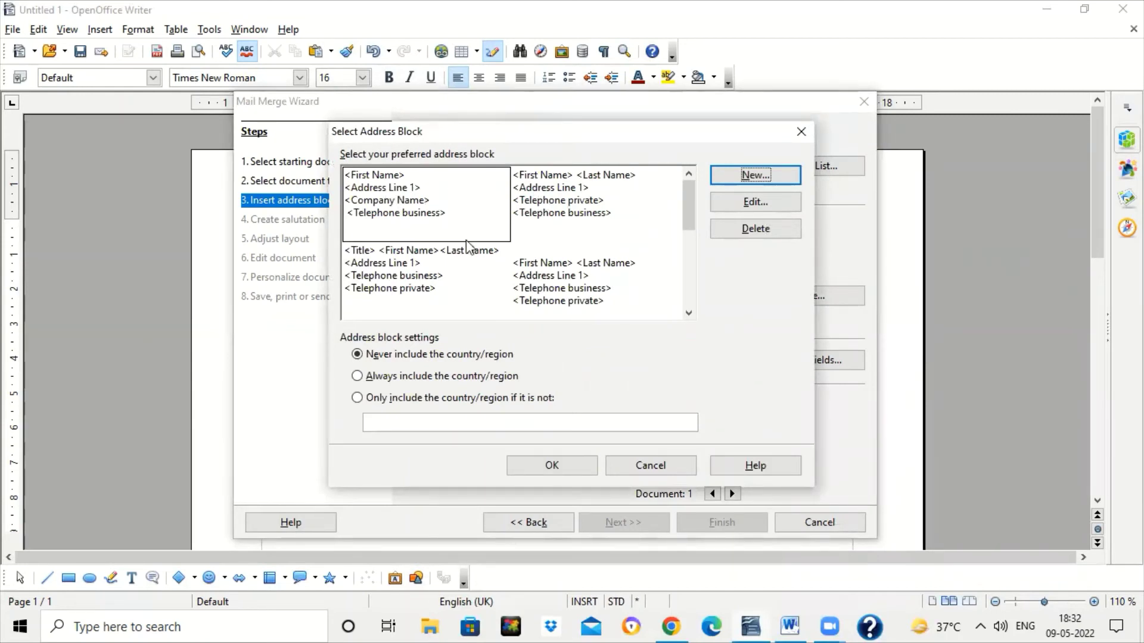
# - Edit the title-and-full-name layout, removing the Telephone business and Telephone private lines
pyautogui.click(420, 271)
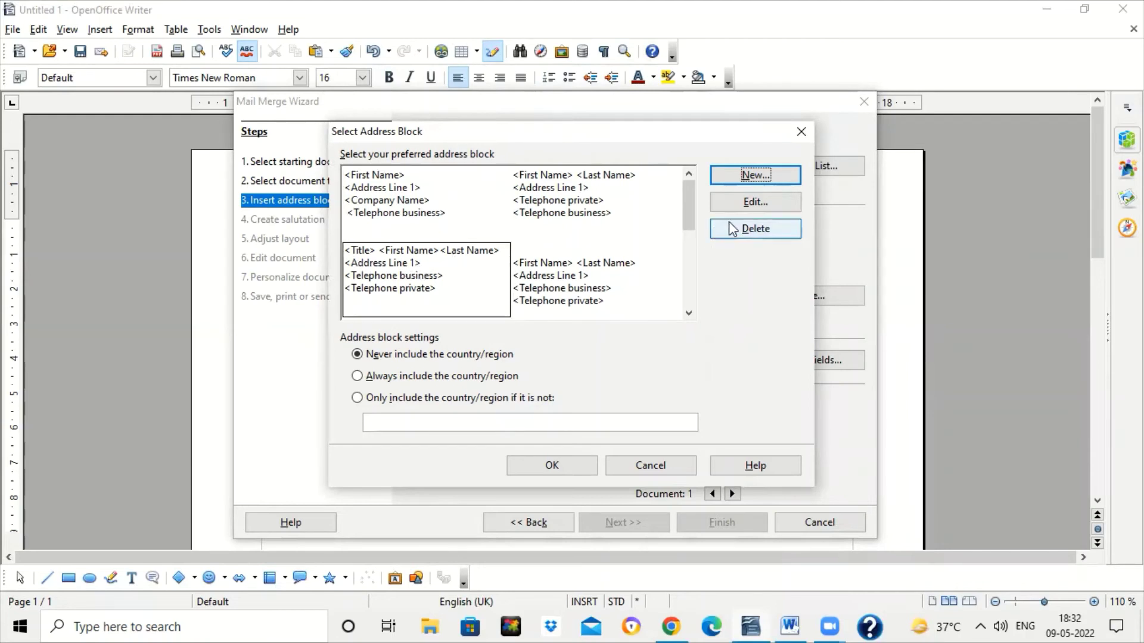
pyautogui.click(754, 202)
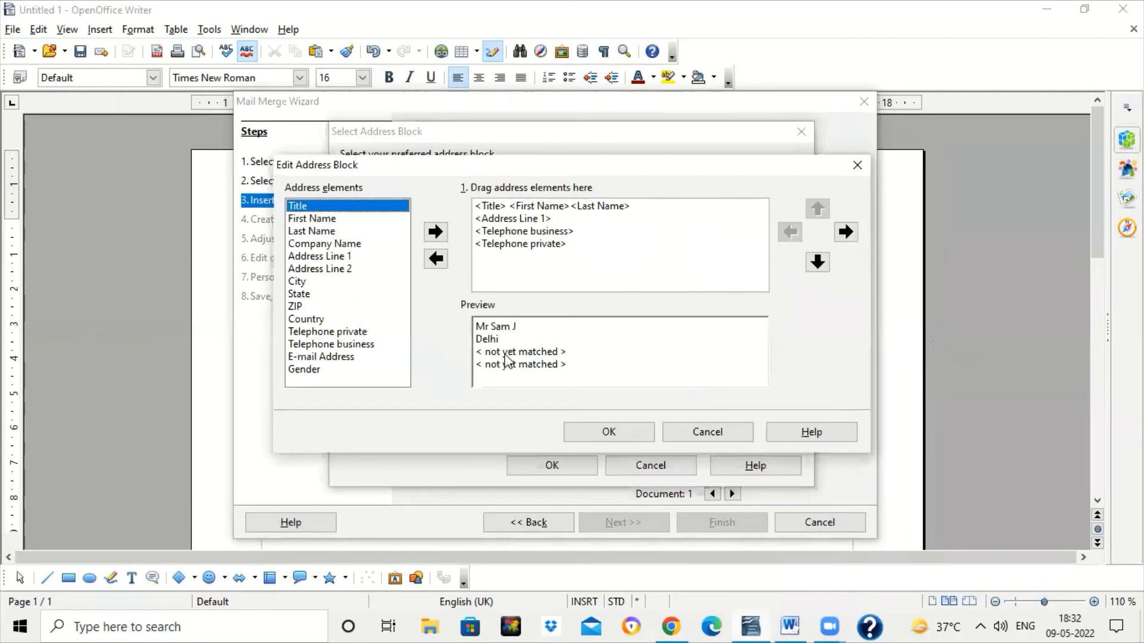
pyautogui.click(561, 232)
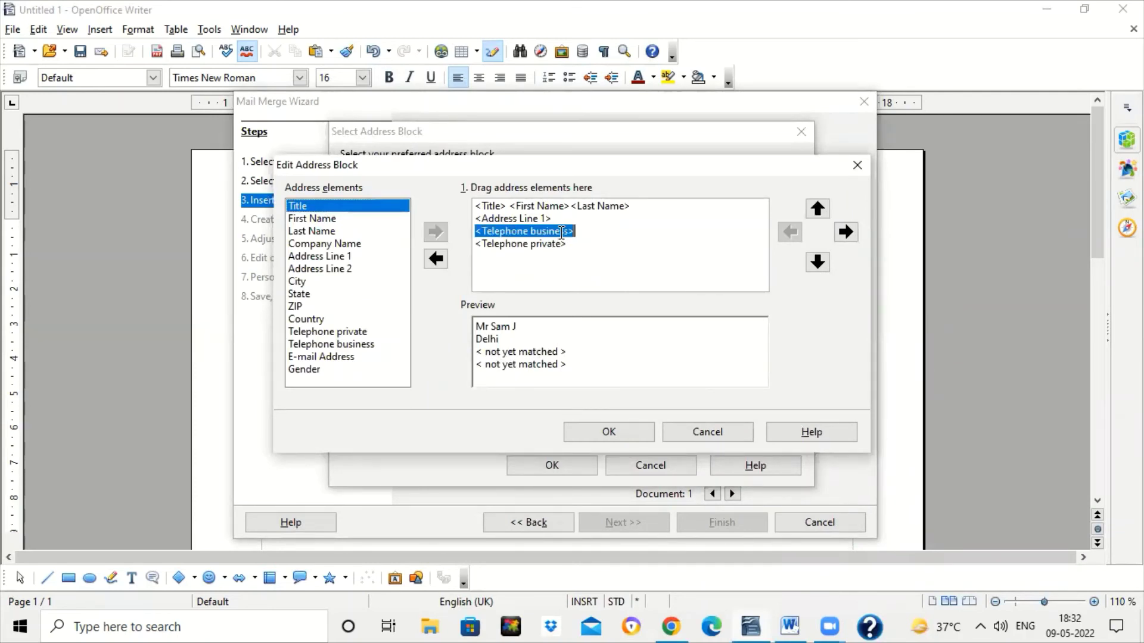
pyautogui.click(435, 259)
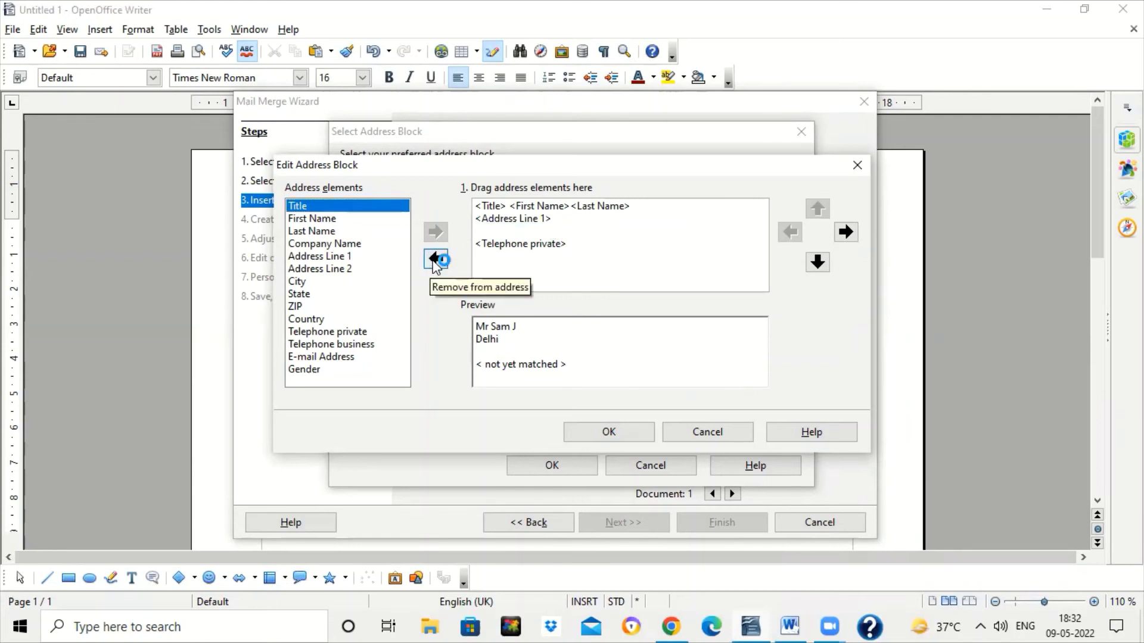
pyautogui.click(493, 248)
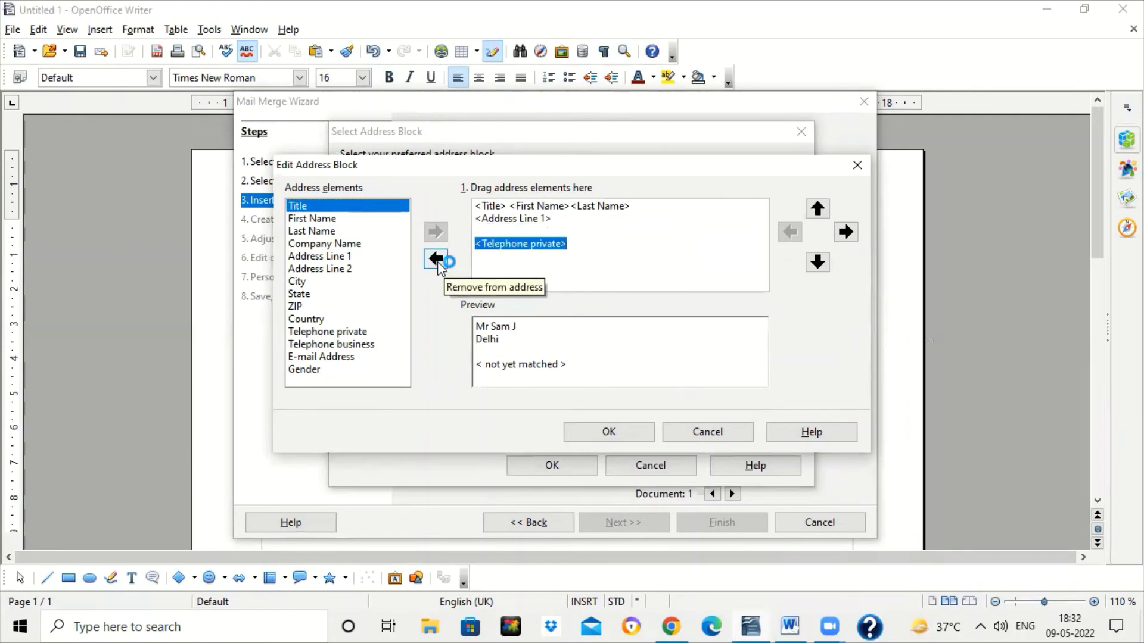
pyautogui.click(436, 258)
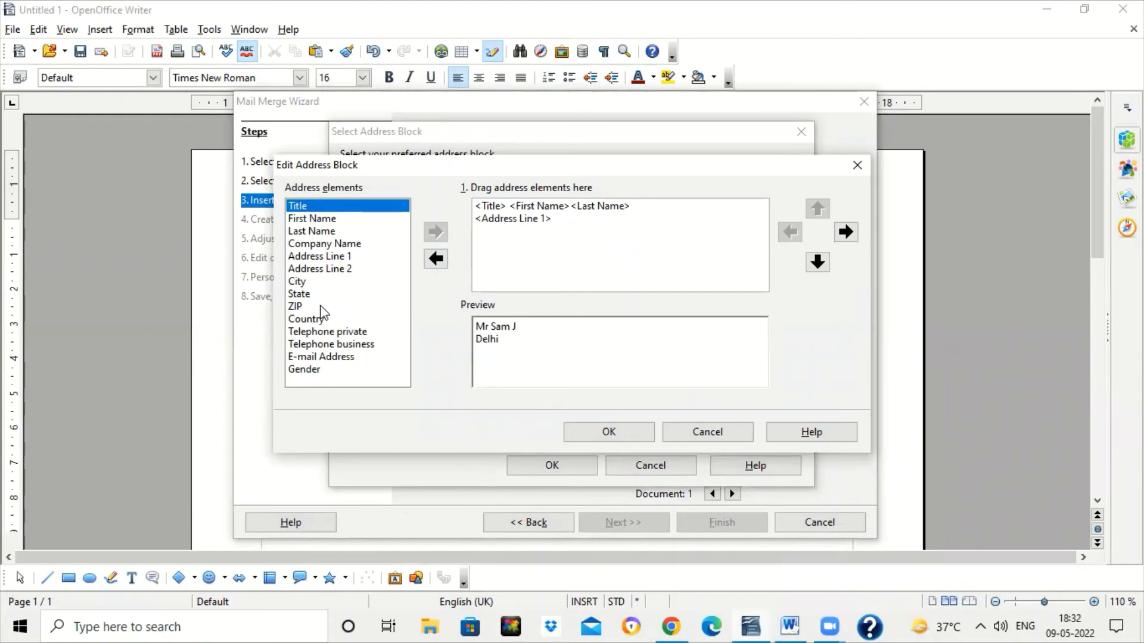
# - Add City on its own third line, then remove it from the address block
pyautogui.click(326, 282)
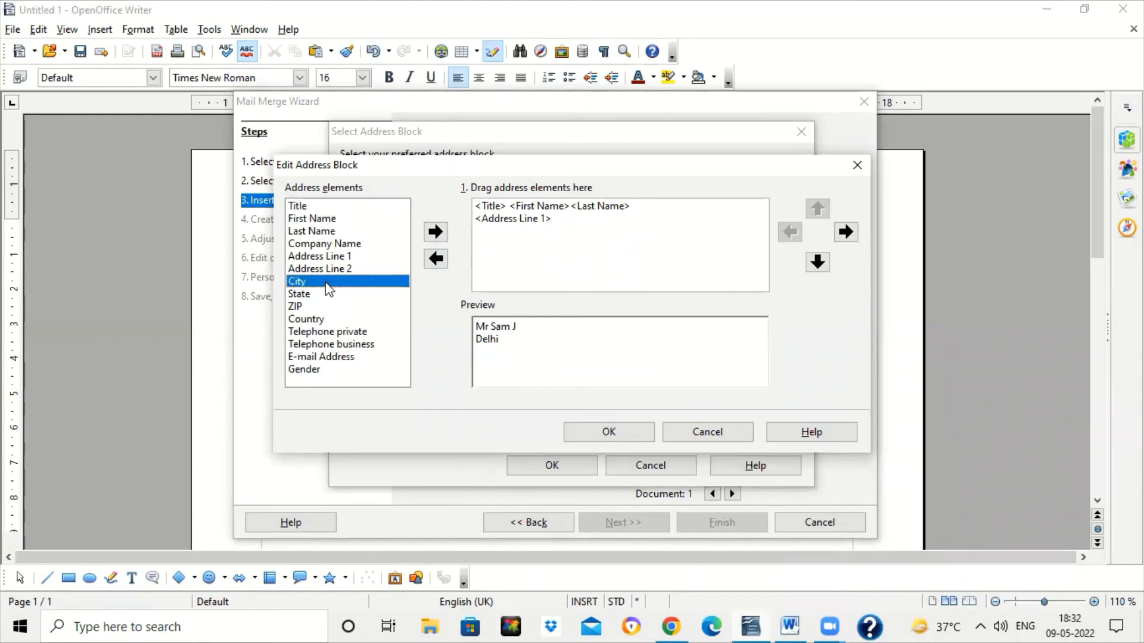
pyautogui.click(436, 232)
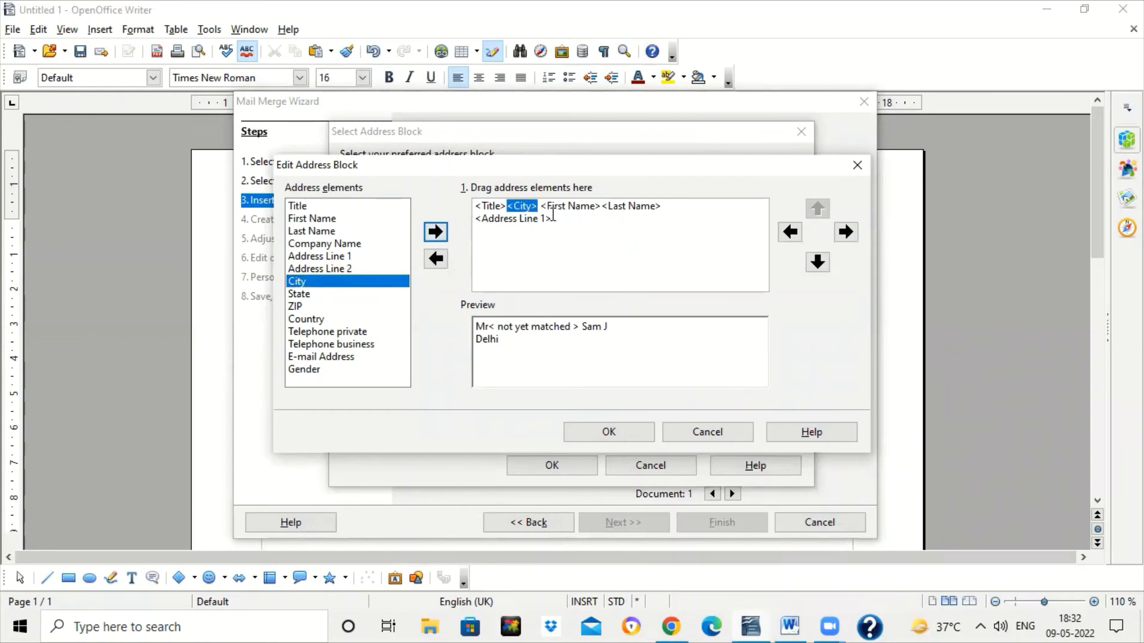
pyautogui.click(817, 262)
pyautogui.click(817, 263)
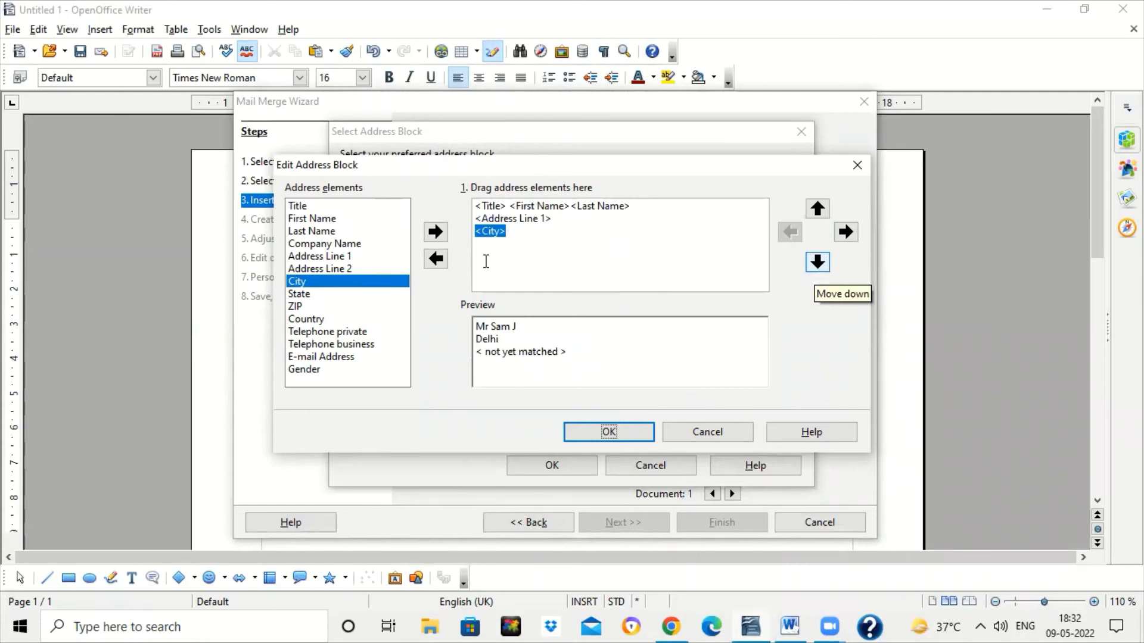
pyautogui.click(528, 236)
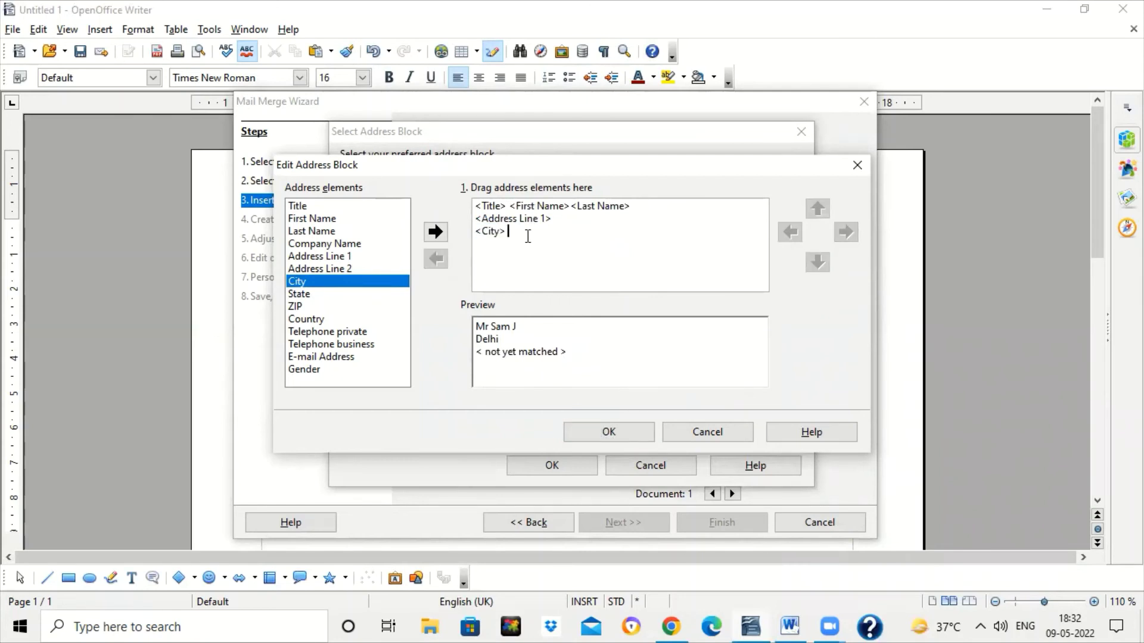
pyautogui.click(489, 235)
pyautogui.click(437, 259)
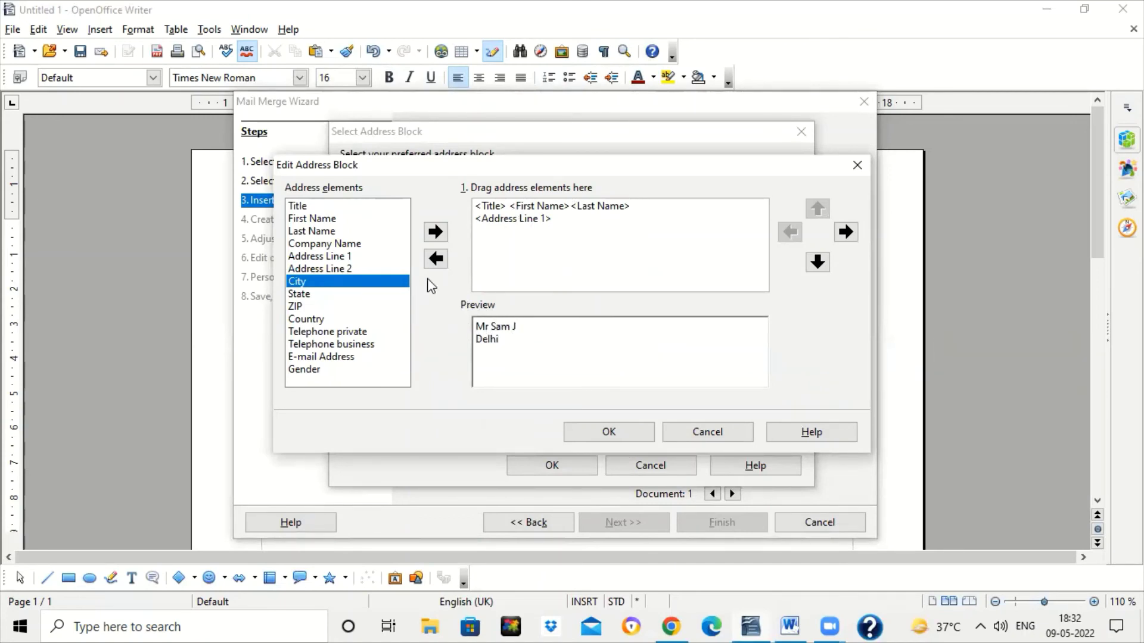
# - Add and remove Country, then confirm the edited address block
pyautogui.click(360, 320)
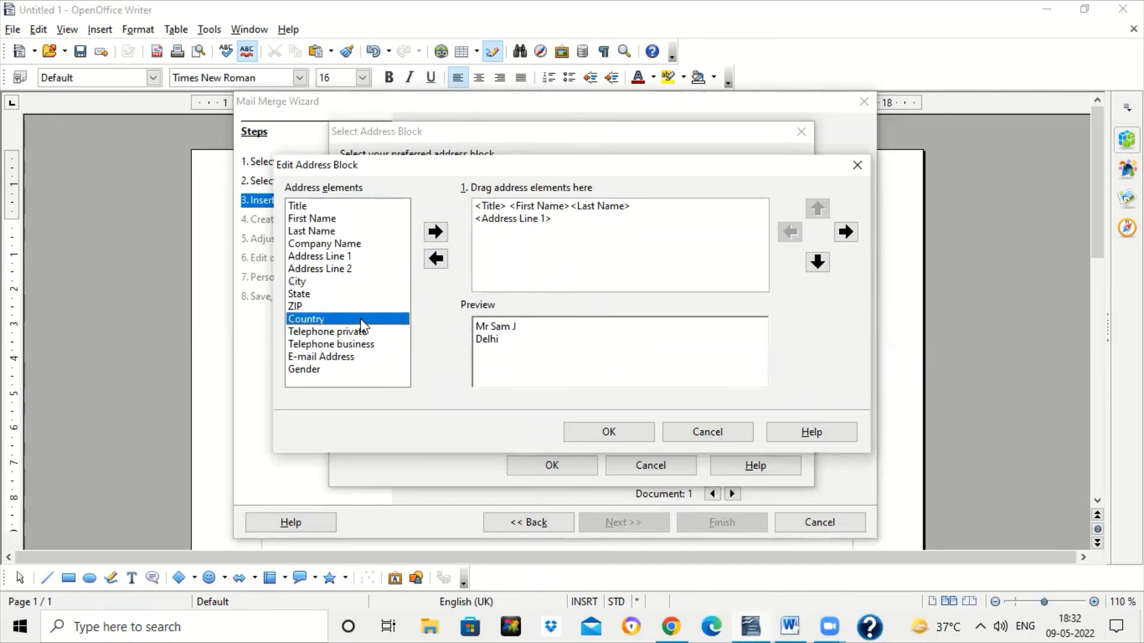
pyautogui.click(436, 232)
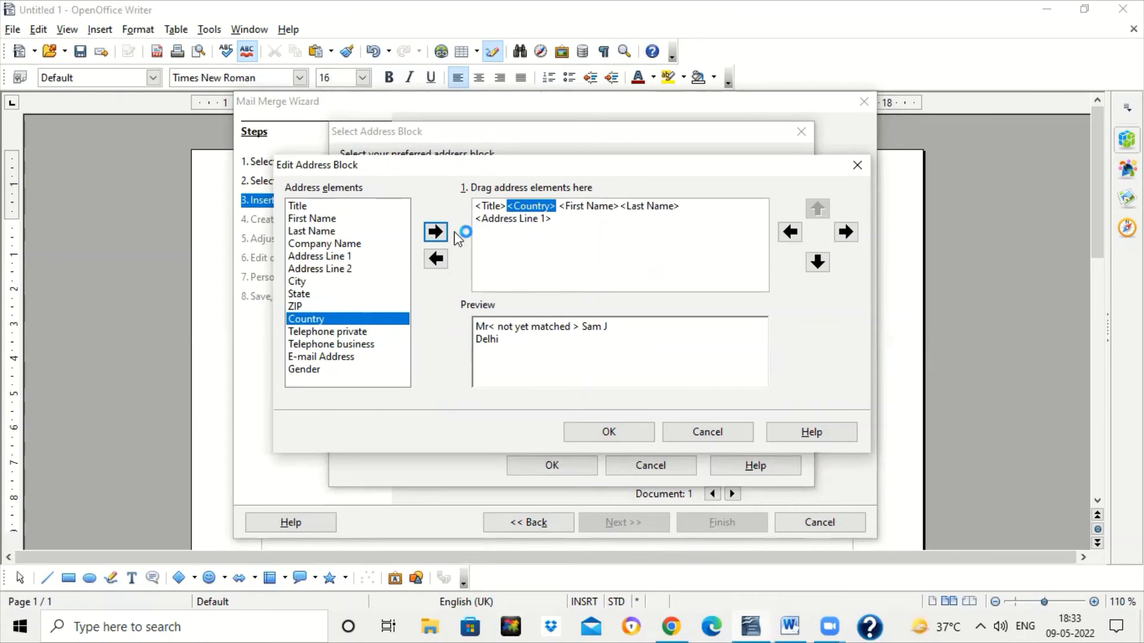
pyautogui.click(438, 262)
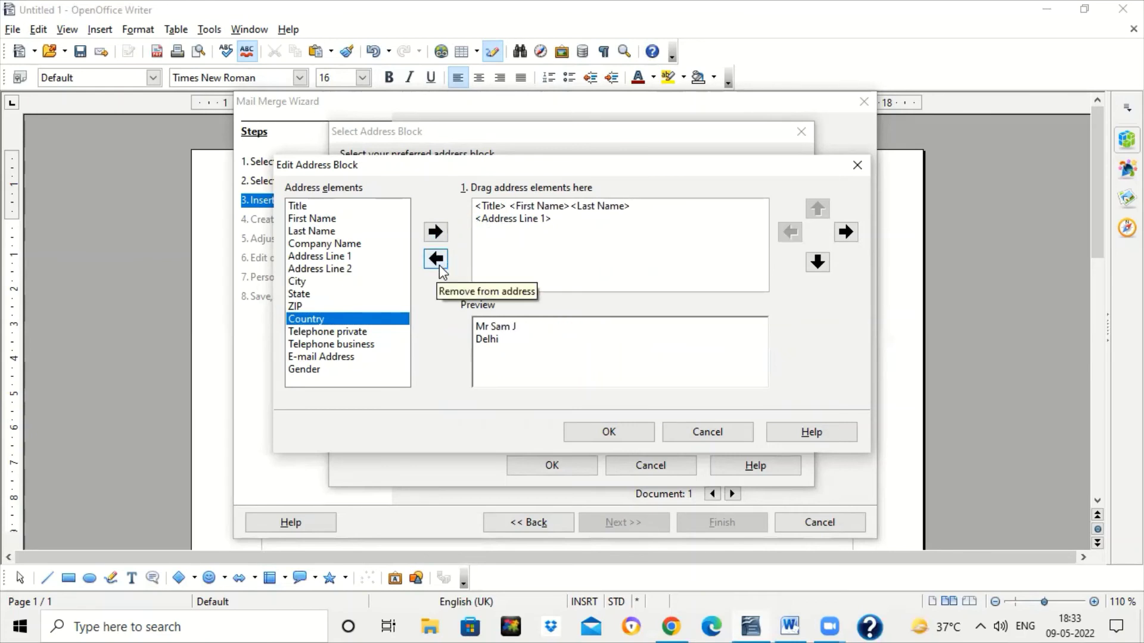
pyautogui.click(633, 434)
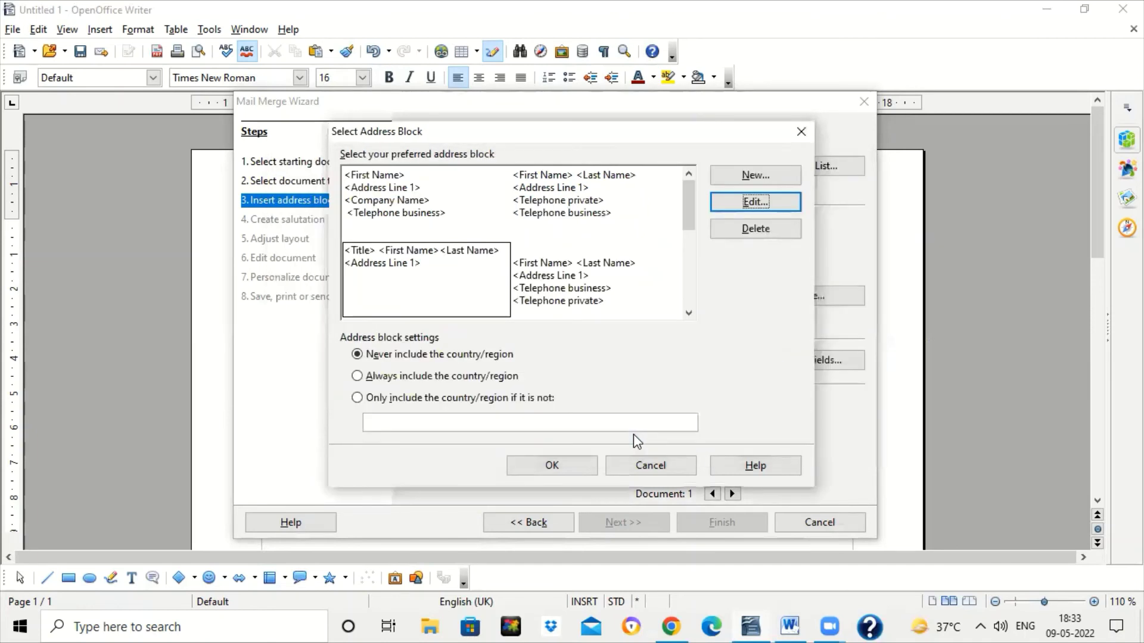
# - Accept the address block, include the 'To whom it may concern,' salutation, and pass the layout step
pyautogui.click(567, 466)
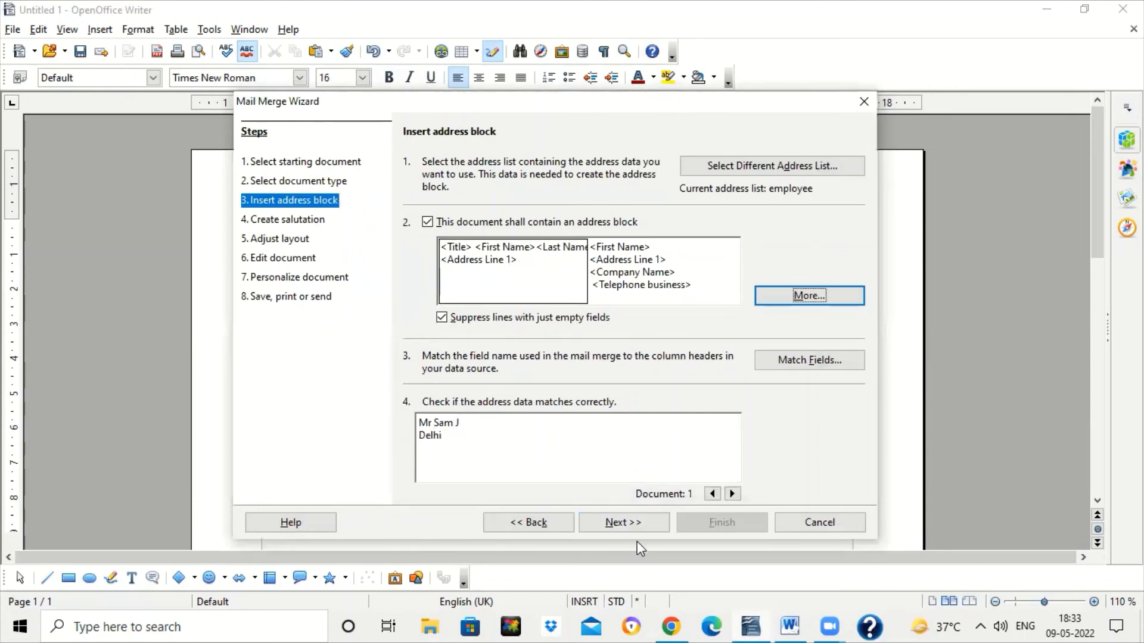
pyautogui.click(634, 523)
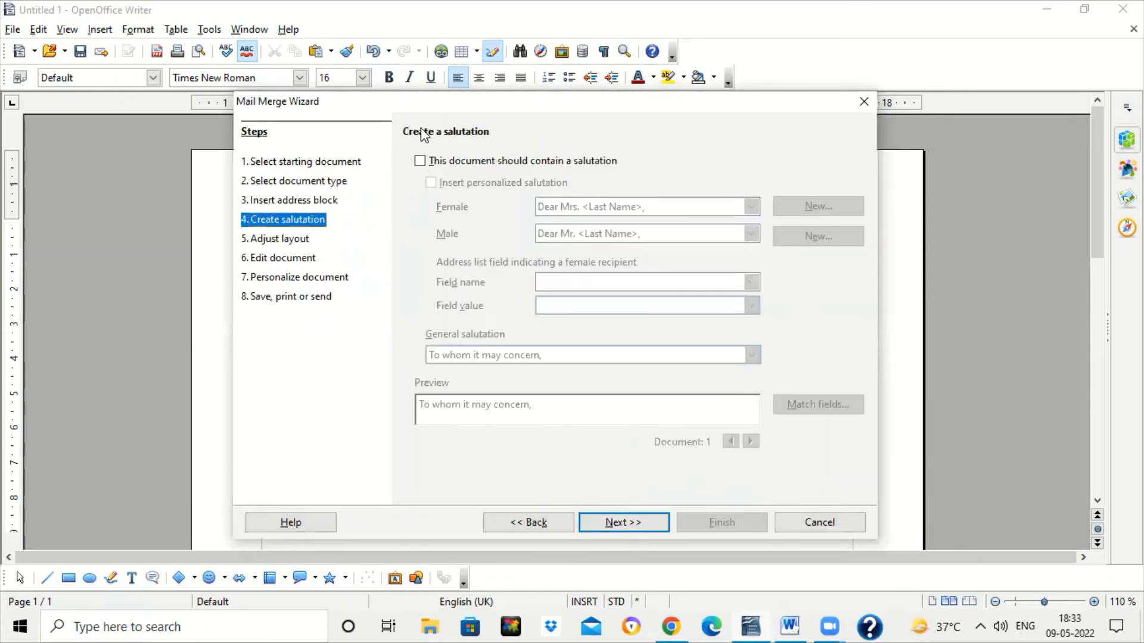
pyautogui.click(420, 161)
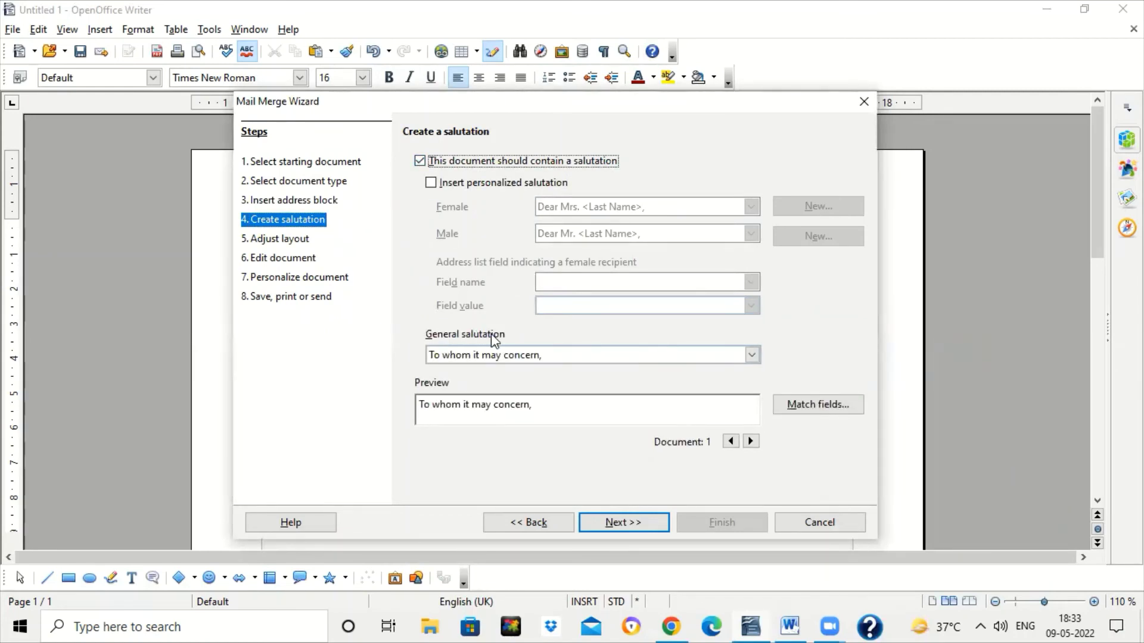
pyautogui.click(601, 520)
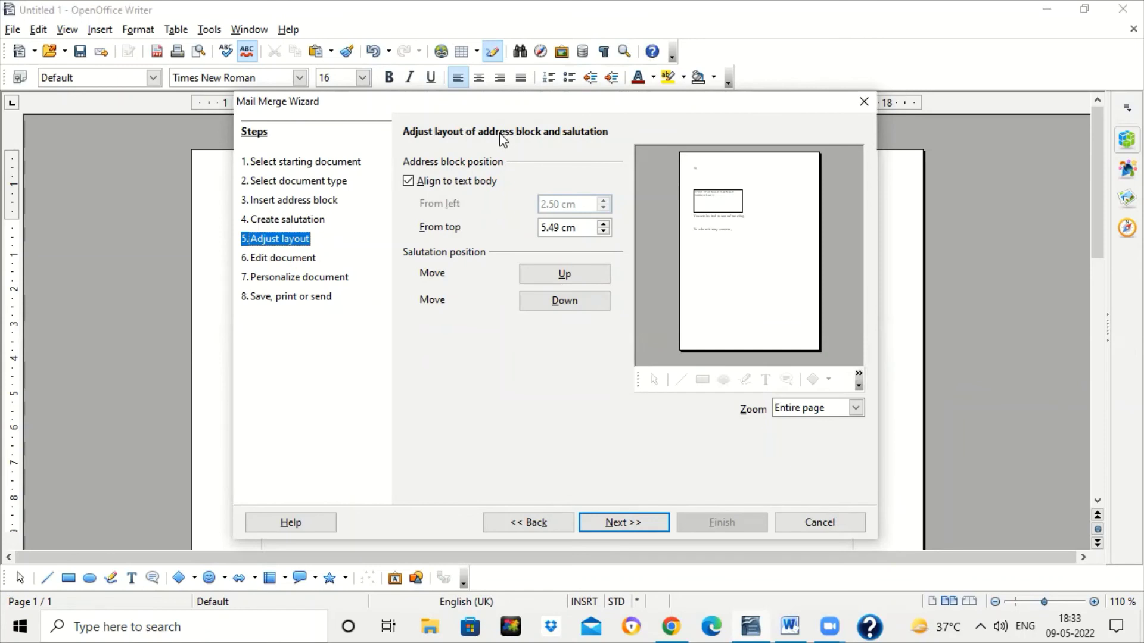
pyautogui.click(649, 528)
# - Generate the merged letters, save the starting document as 'mail' in Downloads, and finish
pyautogui.click(649, 527)
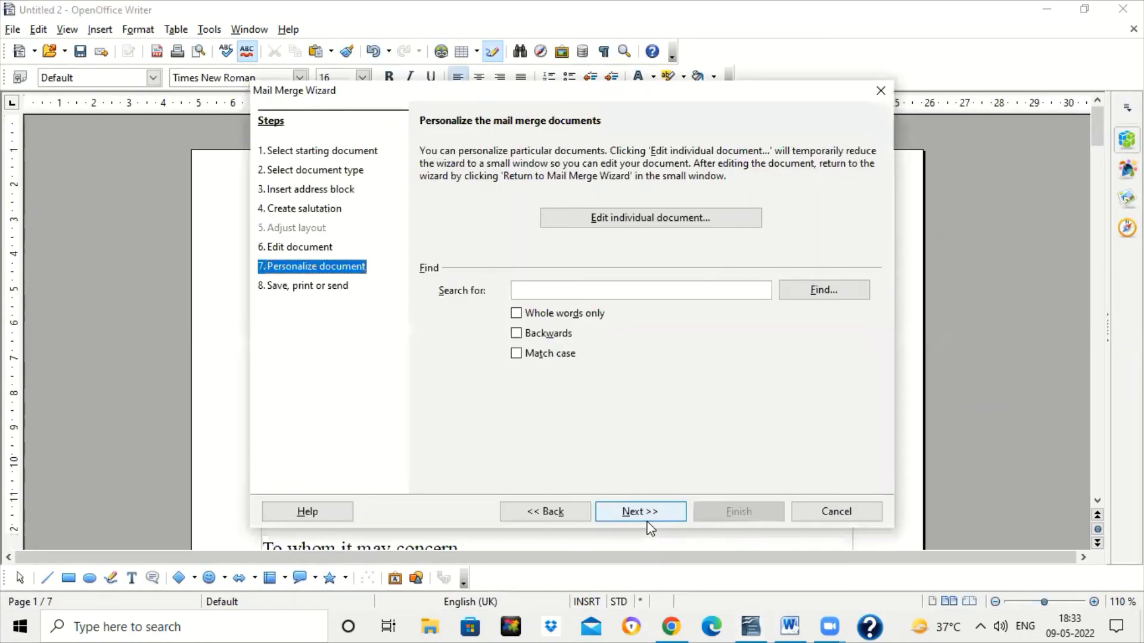
pyautogui.click(653, 514)
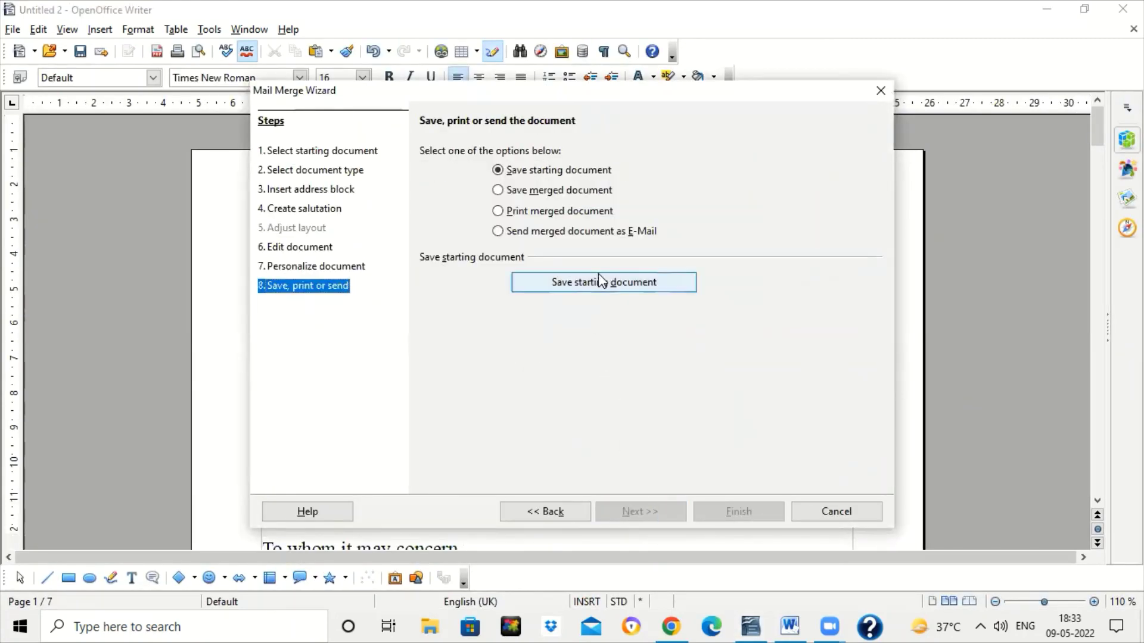
pyautogui.click(598, 278)
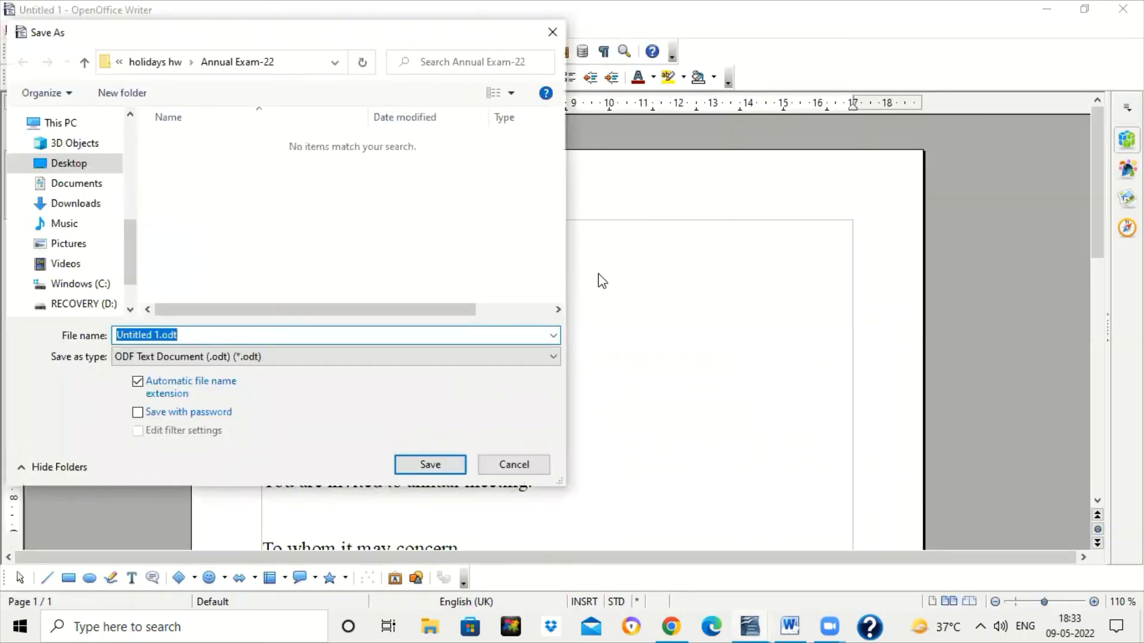
pyautogui.click(109, 205)
pyautogui.tripleClick(146, 335)
pyautogui.write('mail')
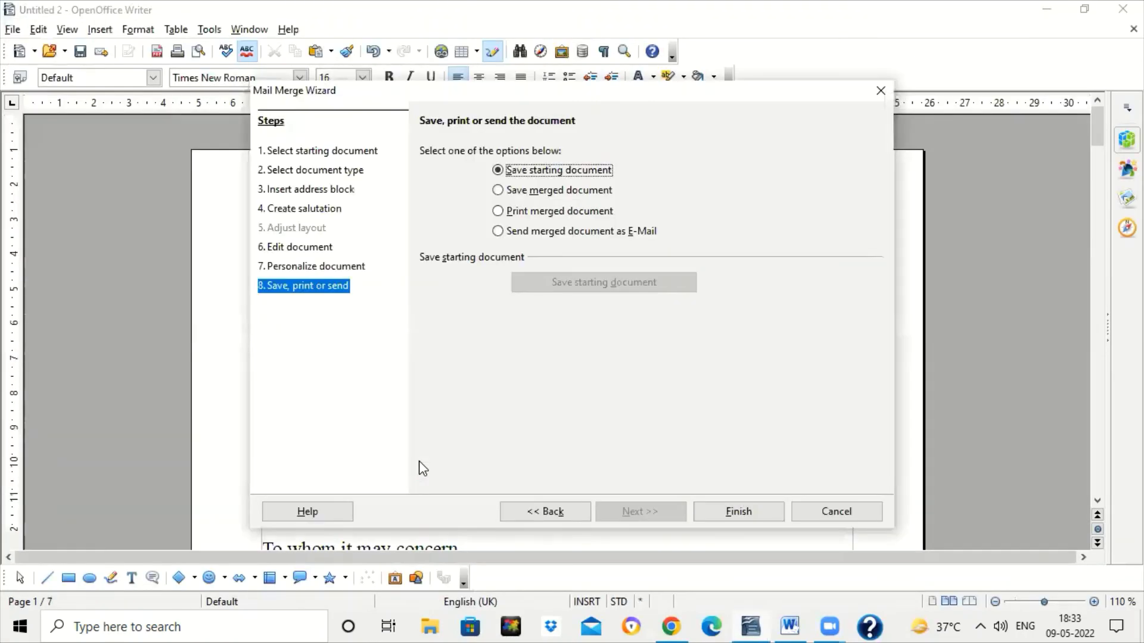
pyautogui.click(759, 511)
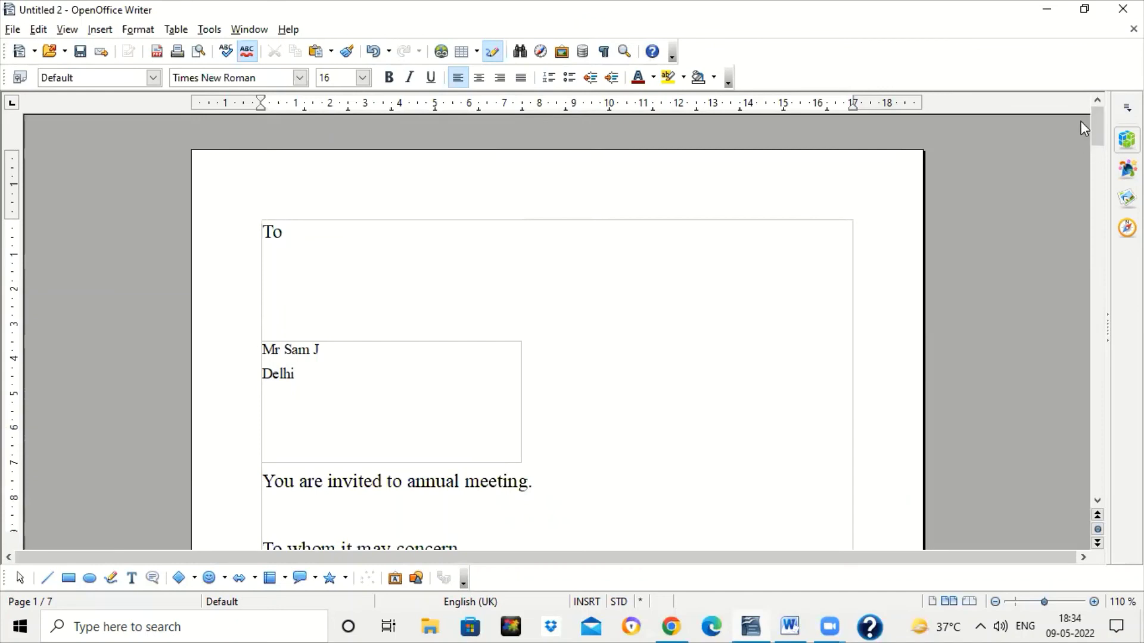
pyautogui.moveTo(1099, 126); pyautogui.dragTo(1100, 137)
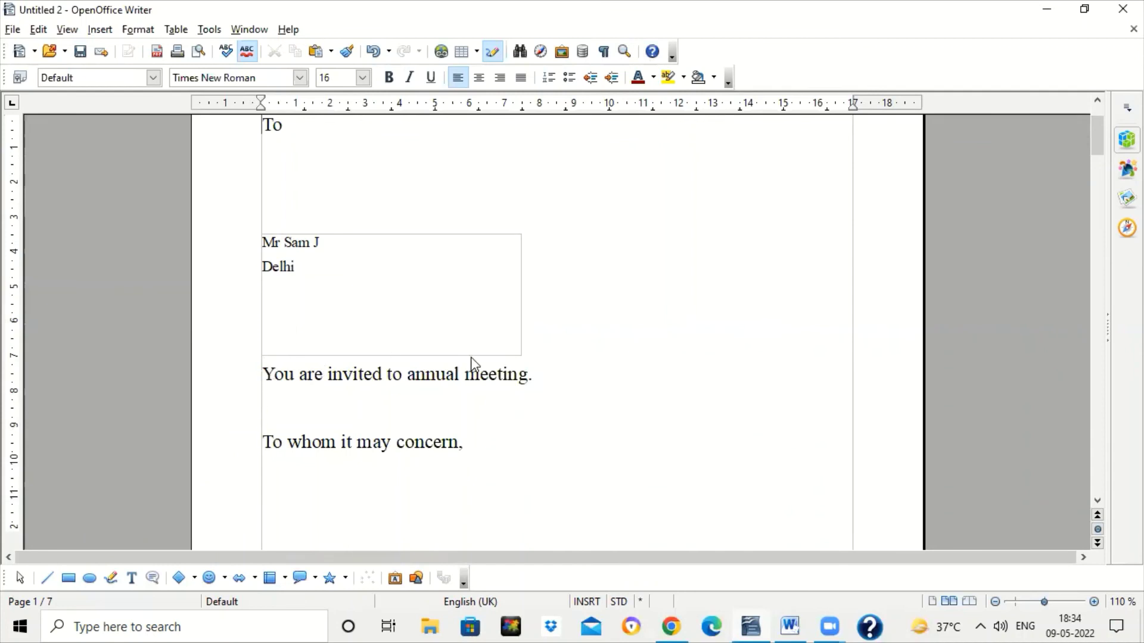
pyautogui.moveTo(1101, 144); pyautogui.dragTo(1101, 230)
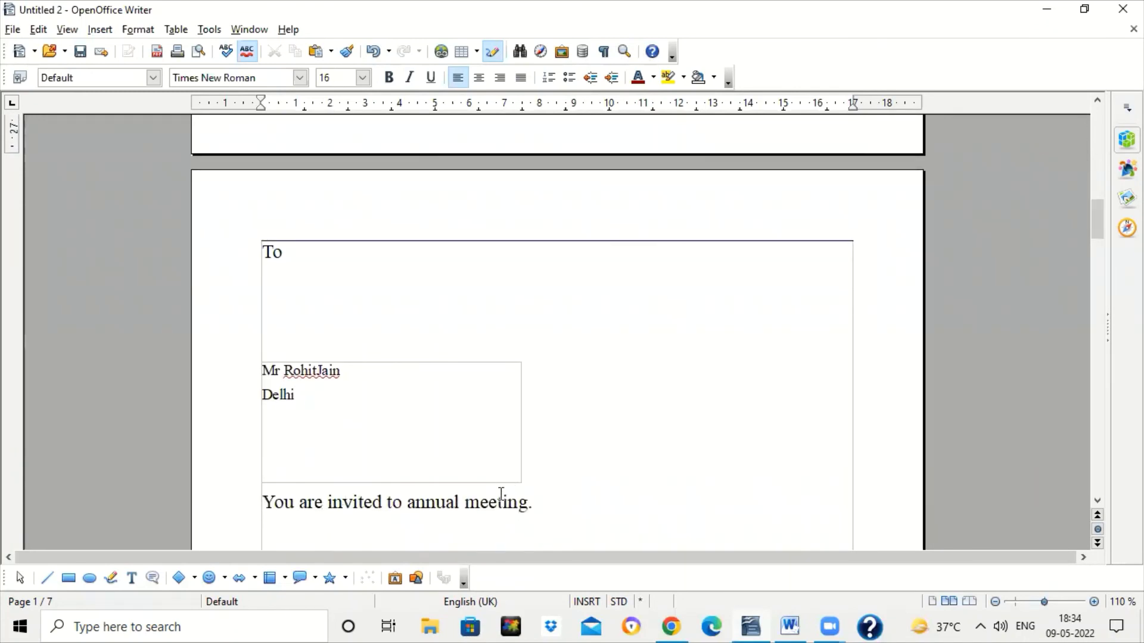
pyautogui.moveTo(1100, 225); pyautogui.dragTo(1090, 113)
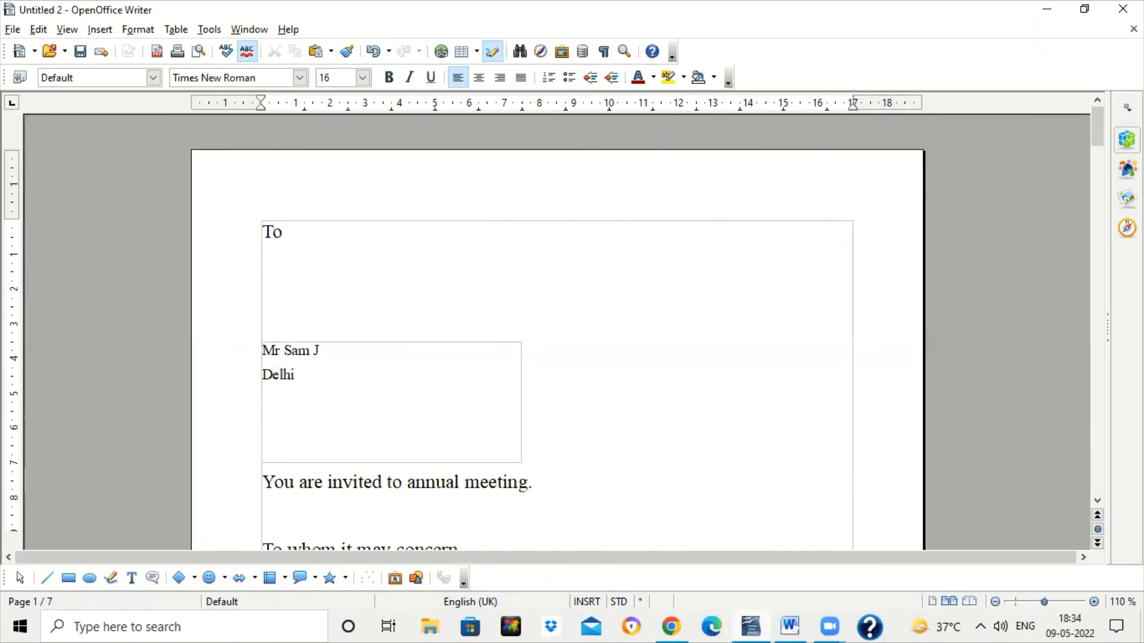
pyautogui.moveTo(1103, 139); pyautogui.dragTo(1107, 340)
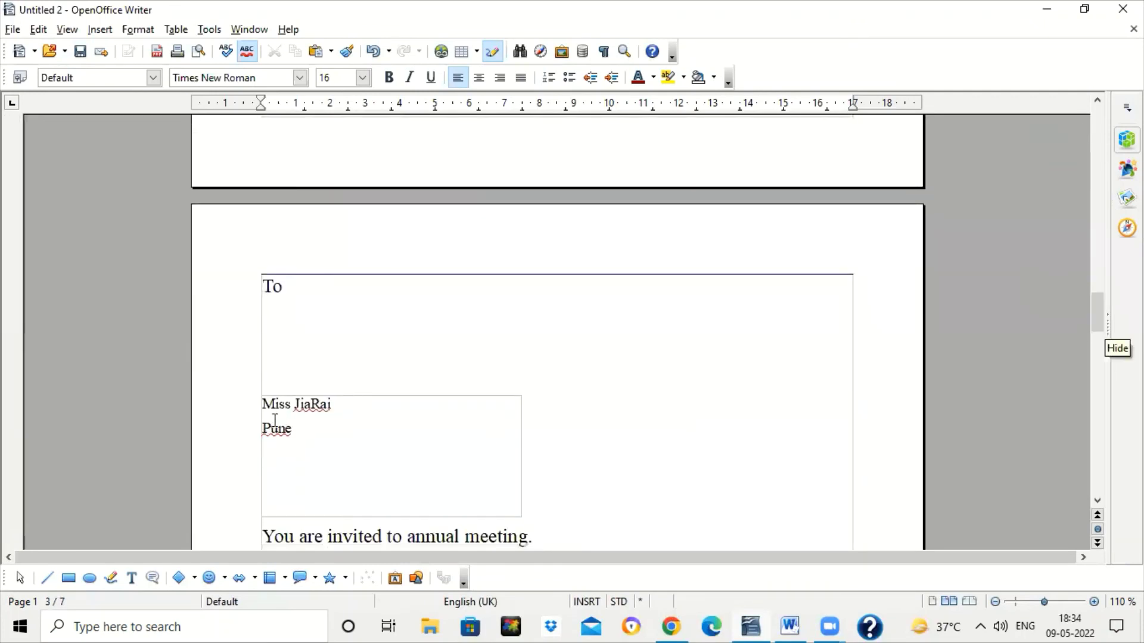
pyautogui.moveTo(1098, 327); pyautogui.dragTo(1101, 428)
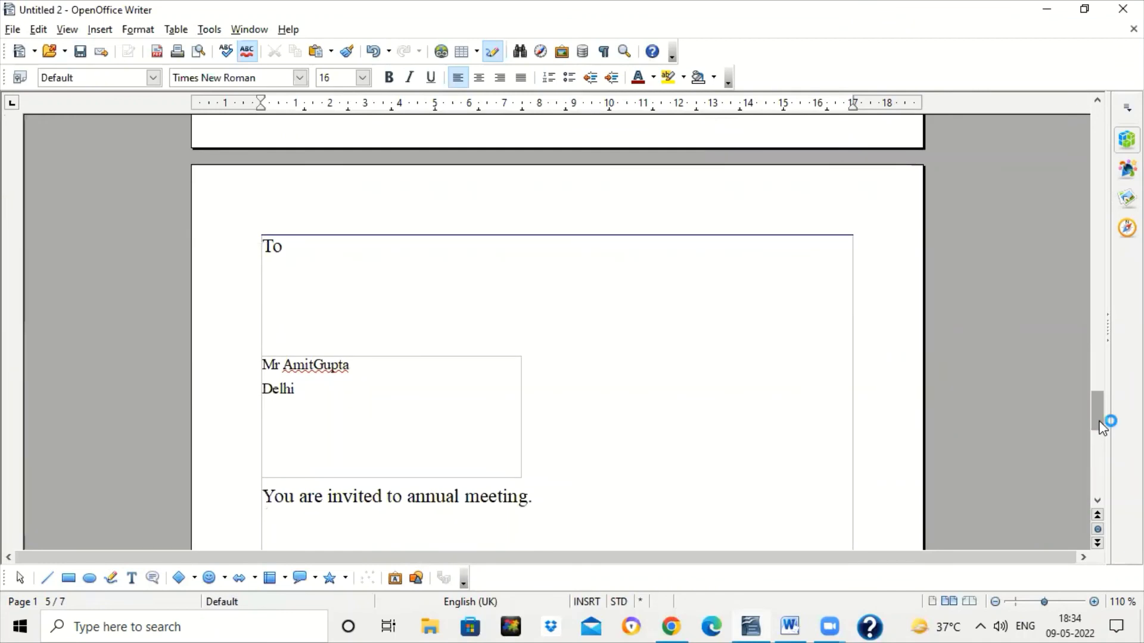
pyautogui.moveTo(1101, 424); pyautogui.dragTo(1102, 427)
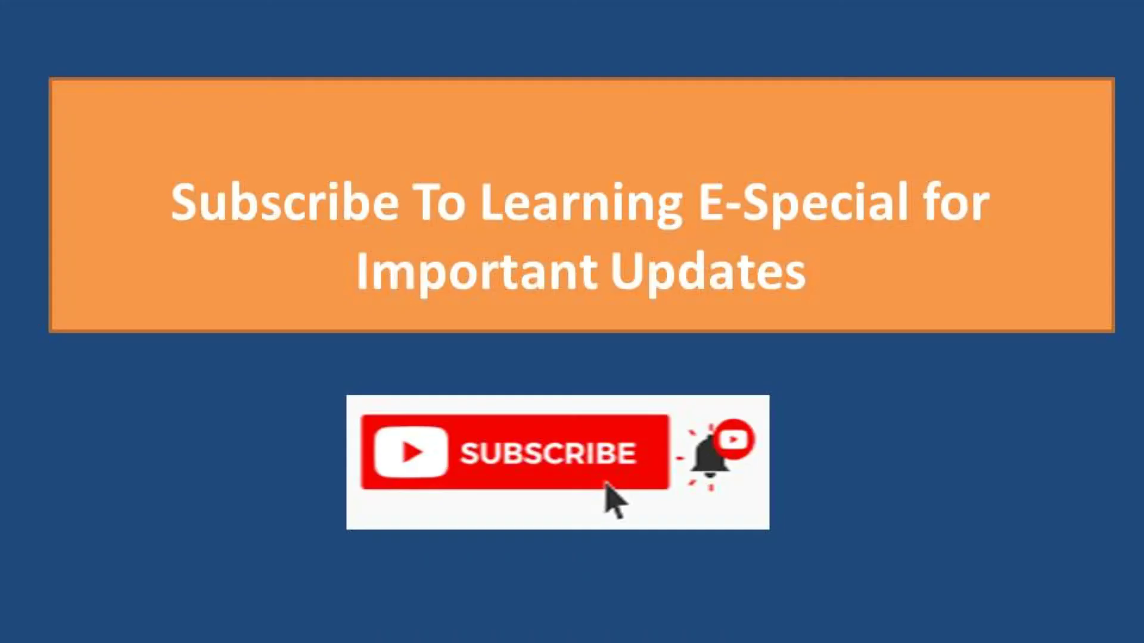